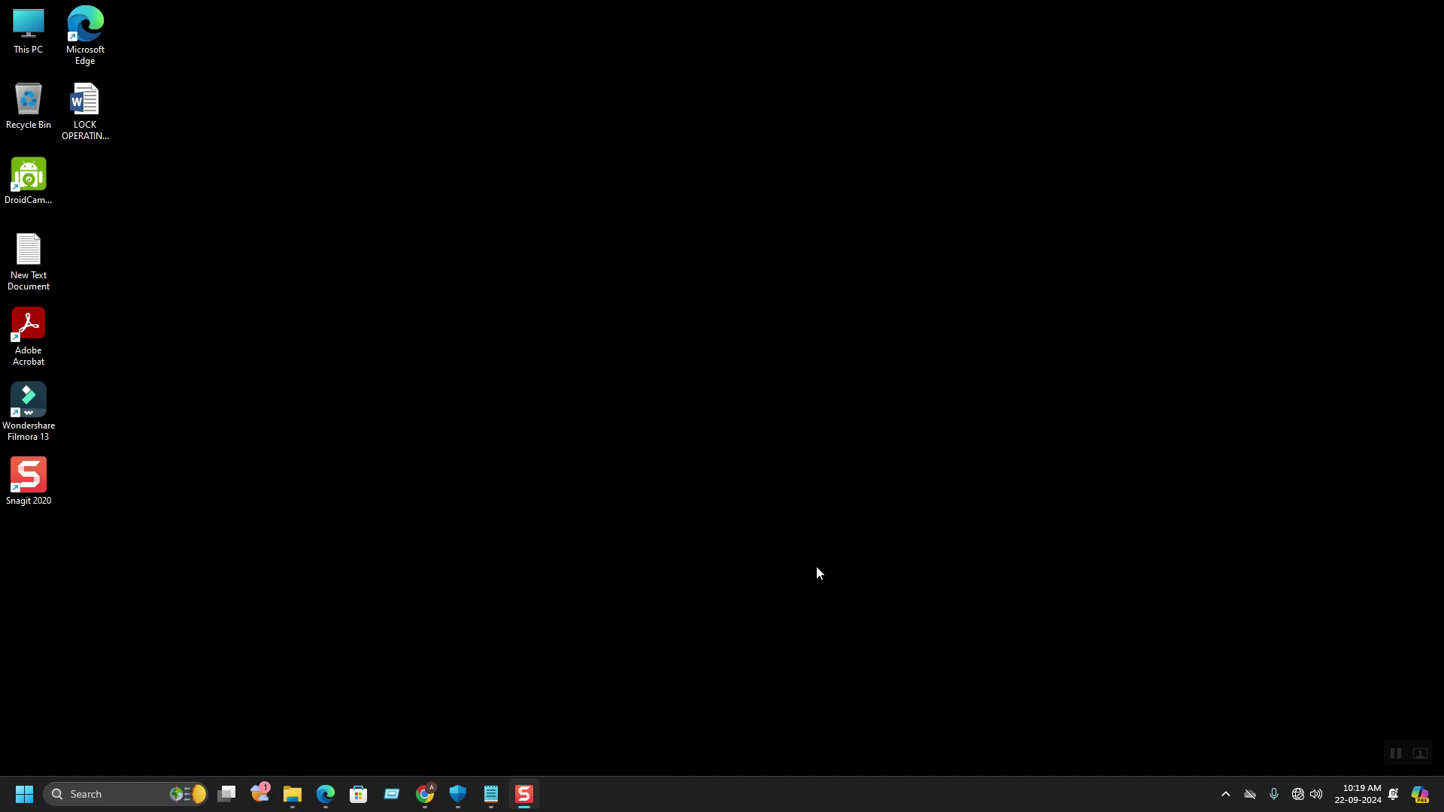
# - Restore the PTC.Creo.11.0.1.0.Win64 folder window listing setup, setup-trial and install_license_server
pyautogui.click(292, 795)
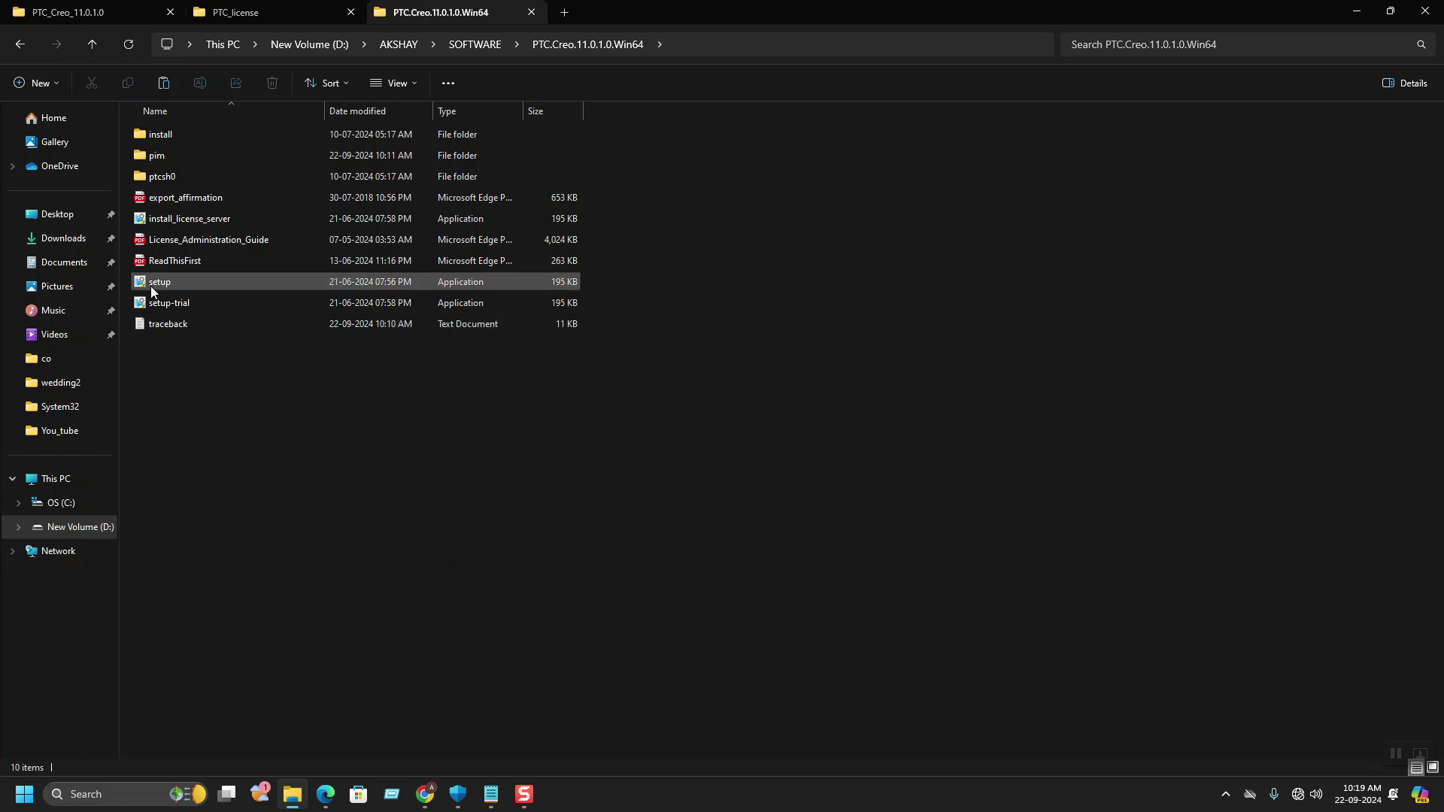
pyautogui.click(401, 483)
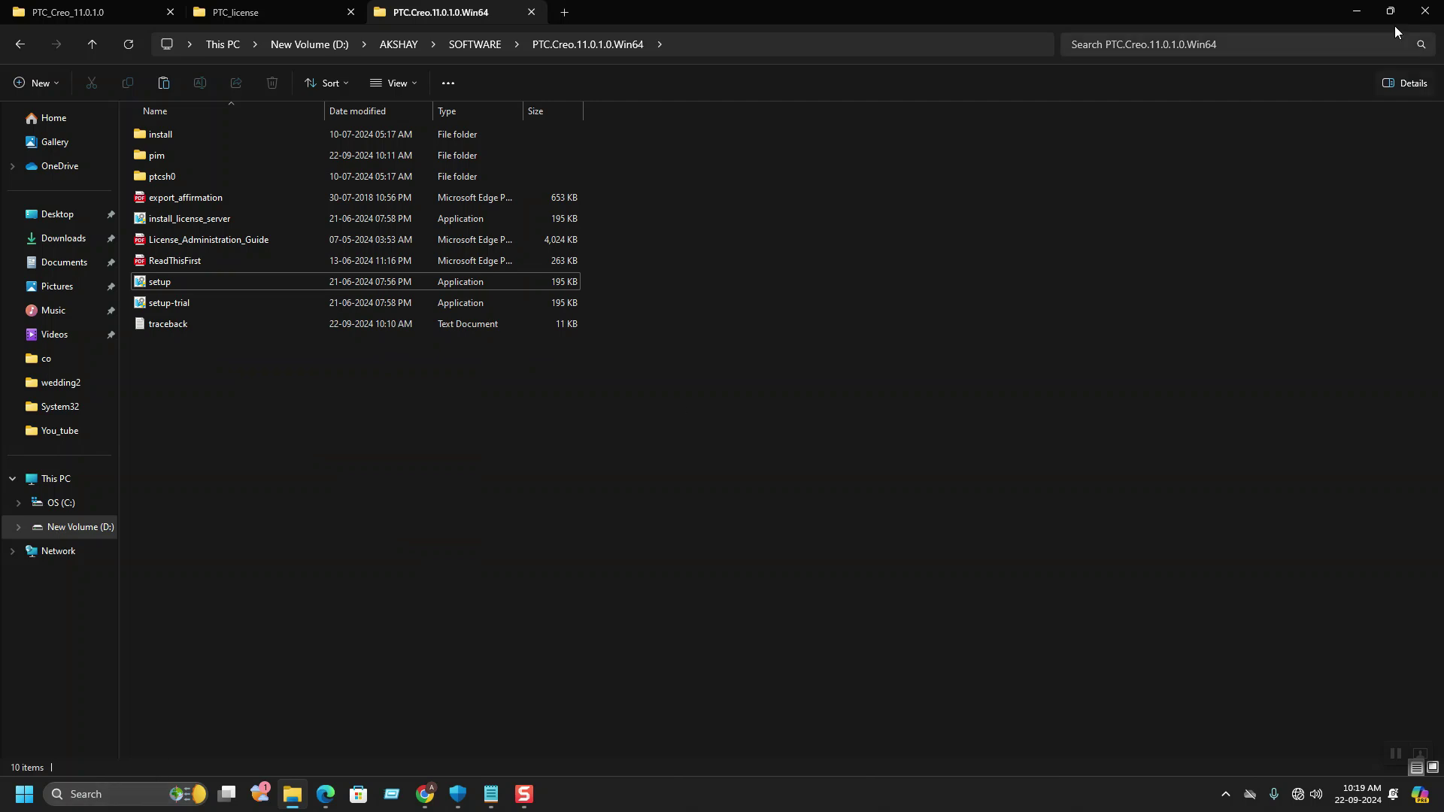
# - Open Environment Variables and confirm PTC_D_LICENSE_FILE is C:\PTC_license\PTC_D_SSQ.dat
pyautogui.click(1357, 11)
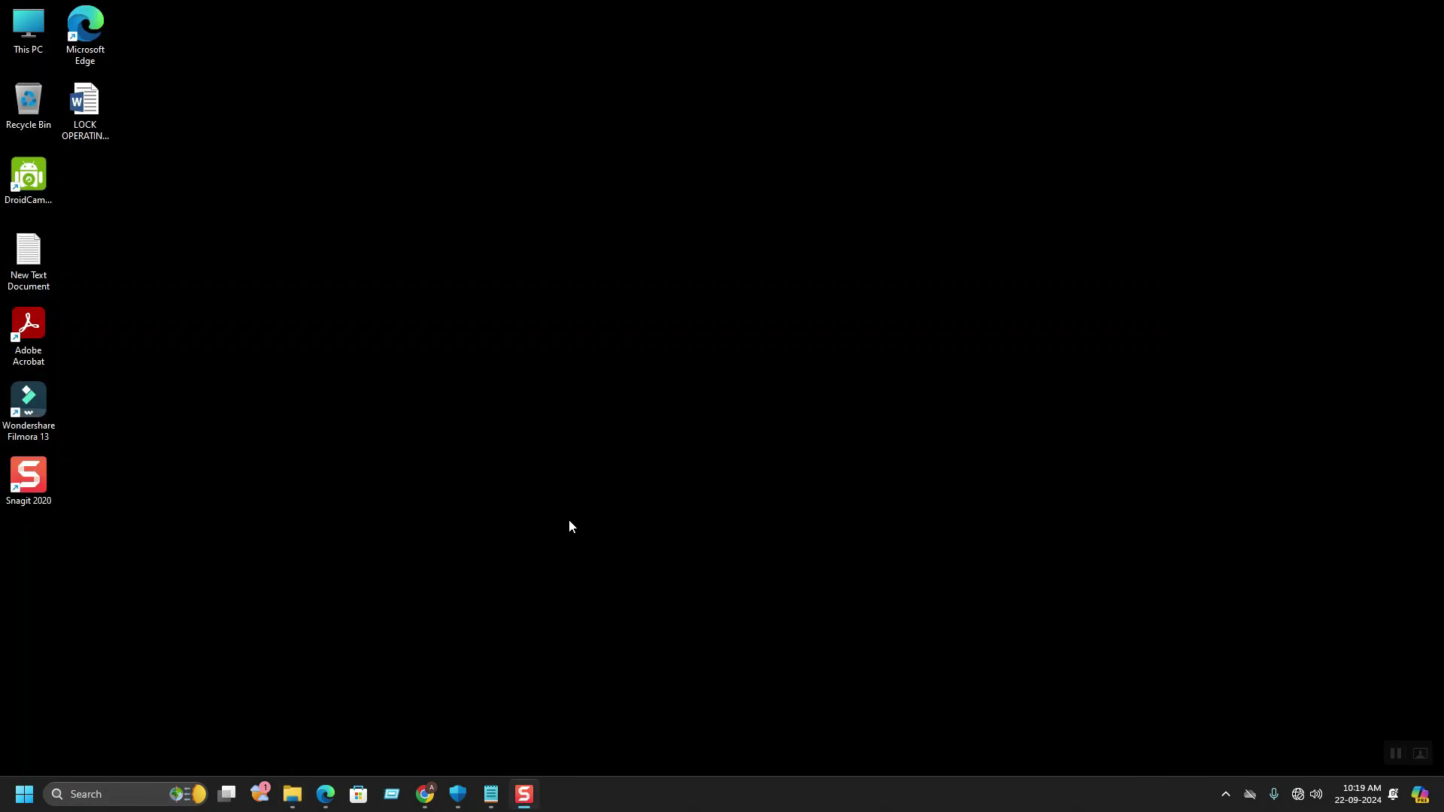
pyautogui.click(97, 794)
pyautogui.write('env')
pyautogui.press('Return')
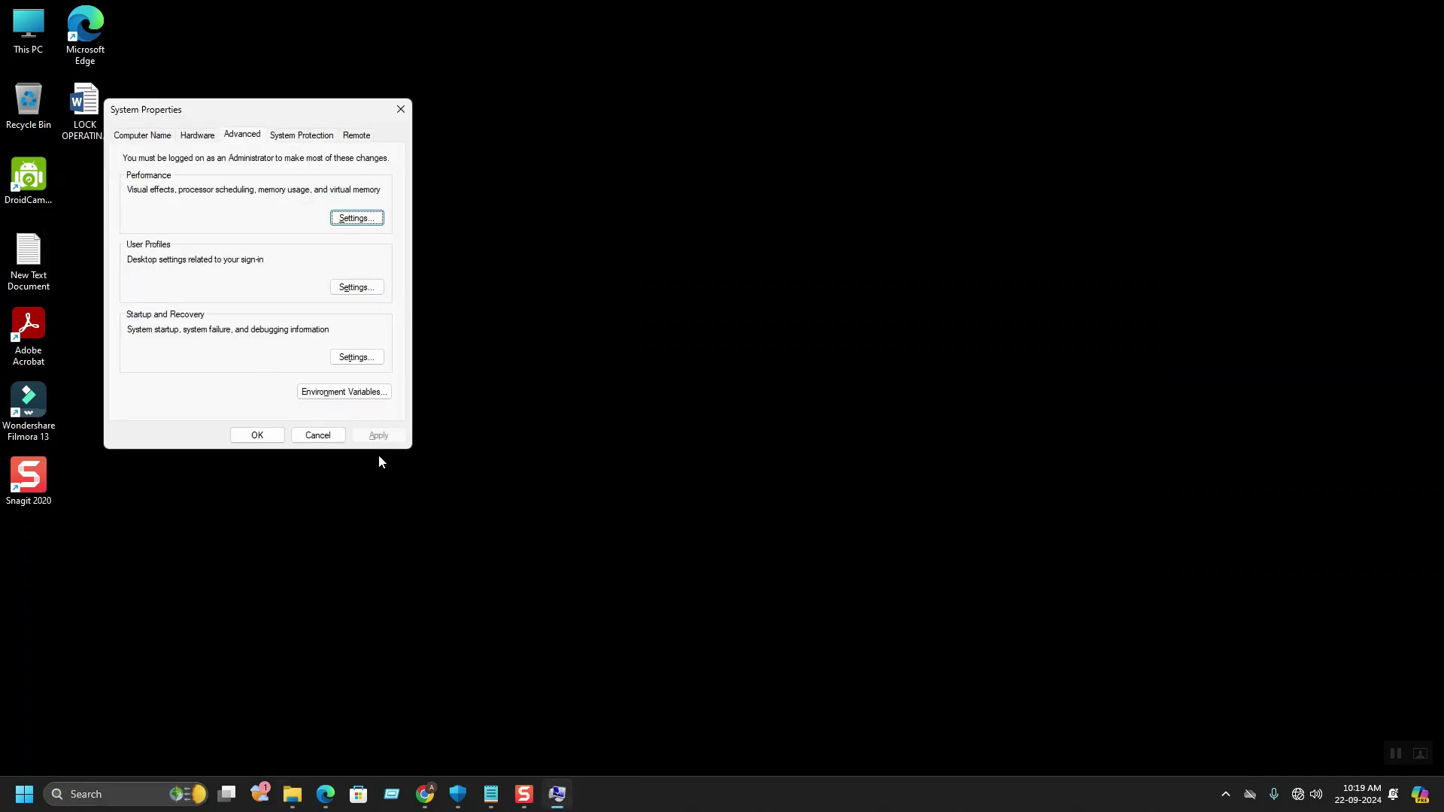
pyautogui.click(353, 392)
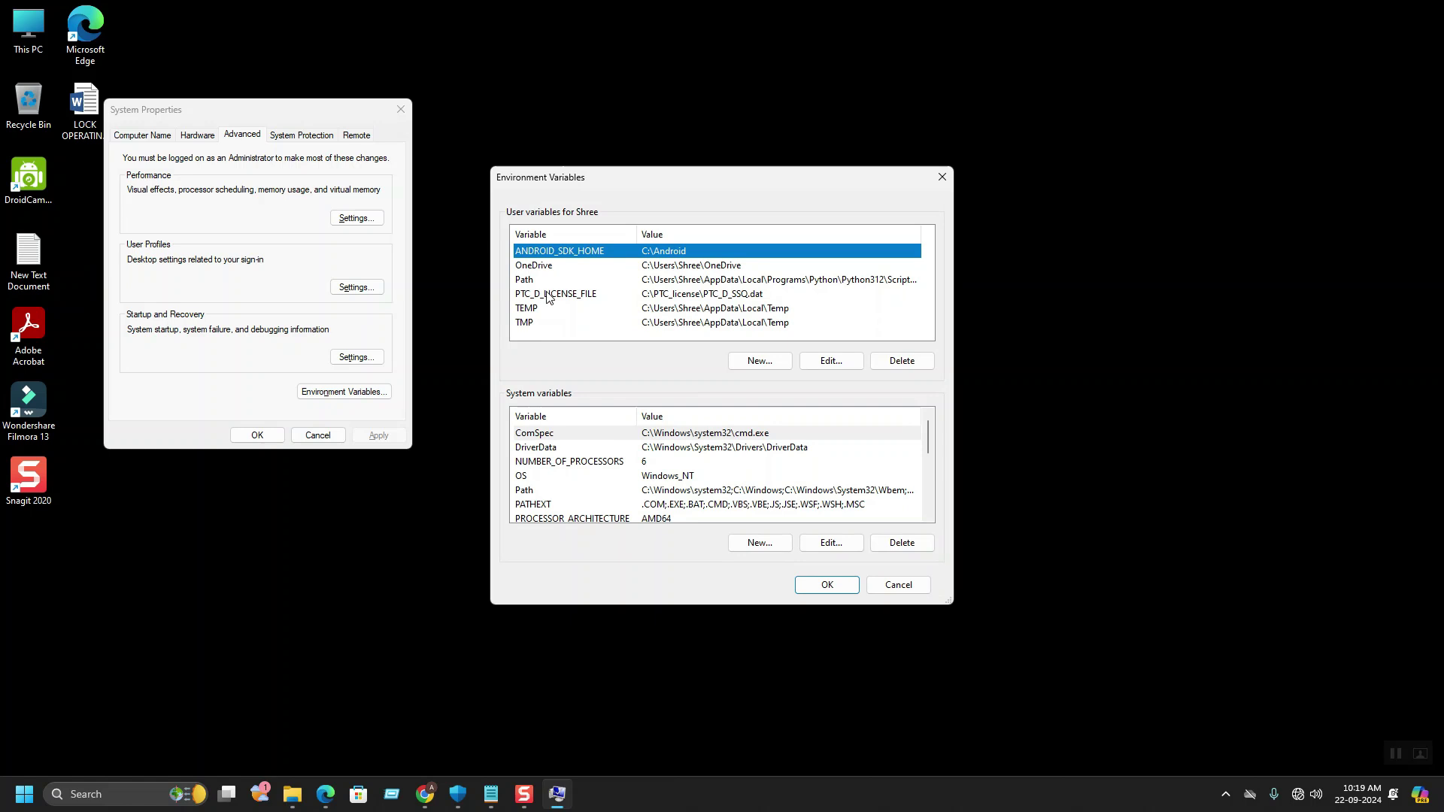
pyautogui.click(548, 295)
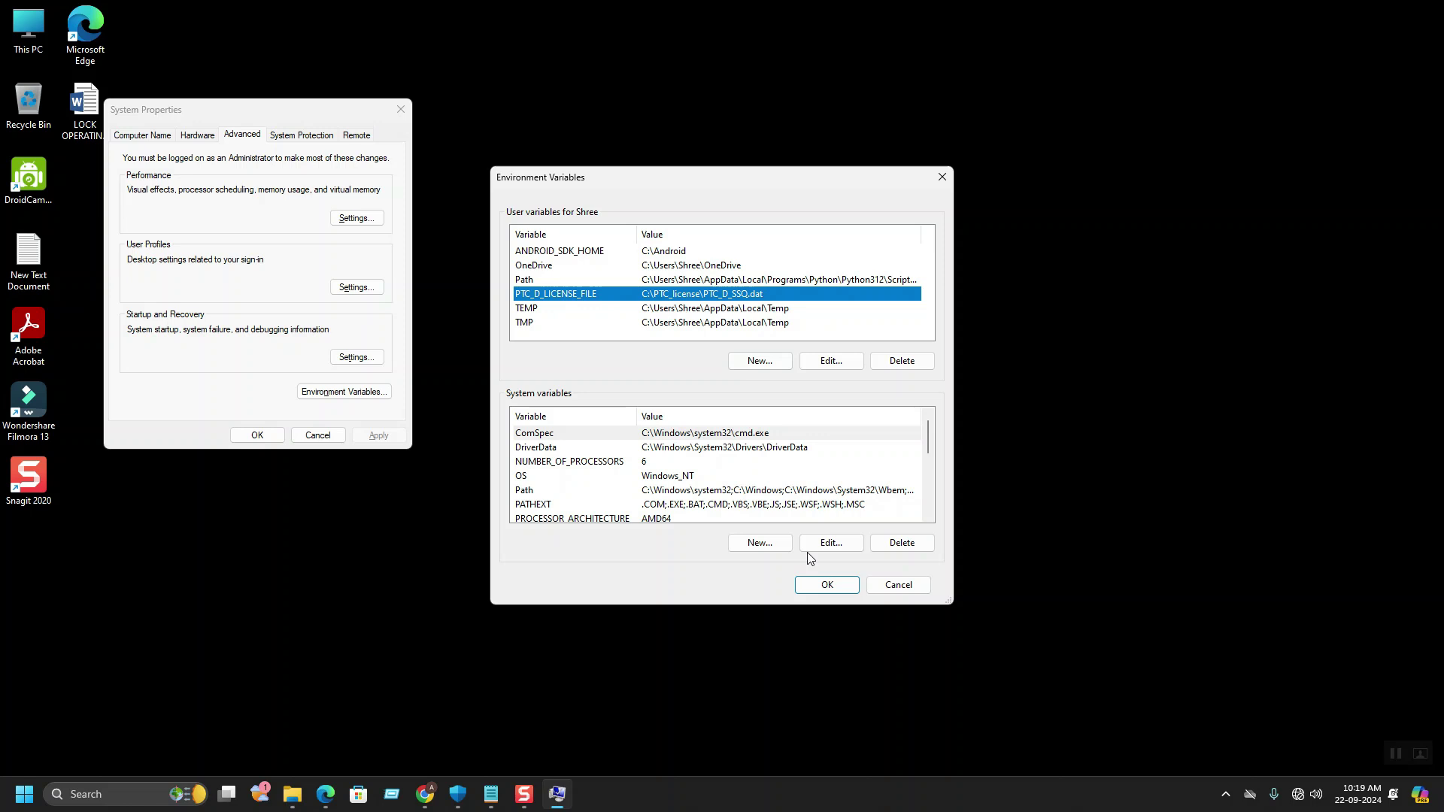
pyautogui.click(828, 586)
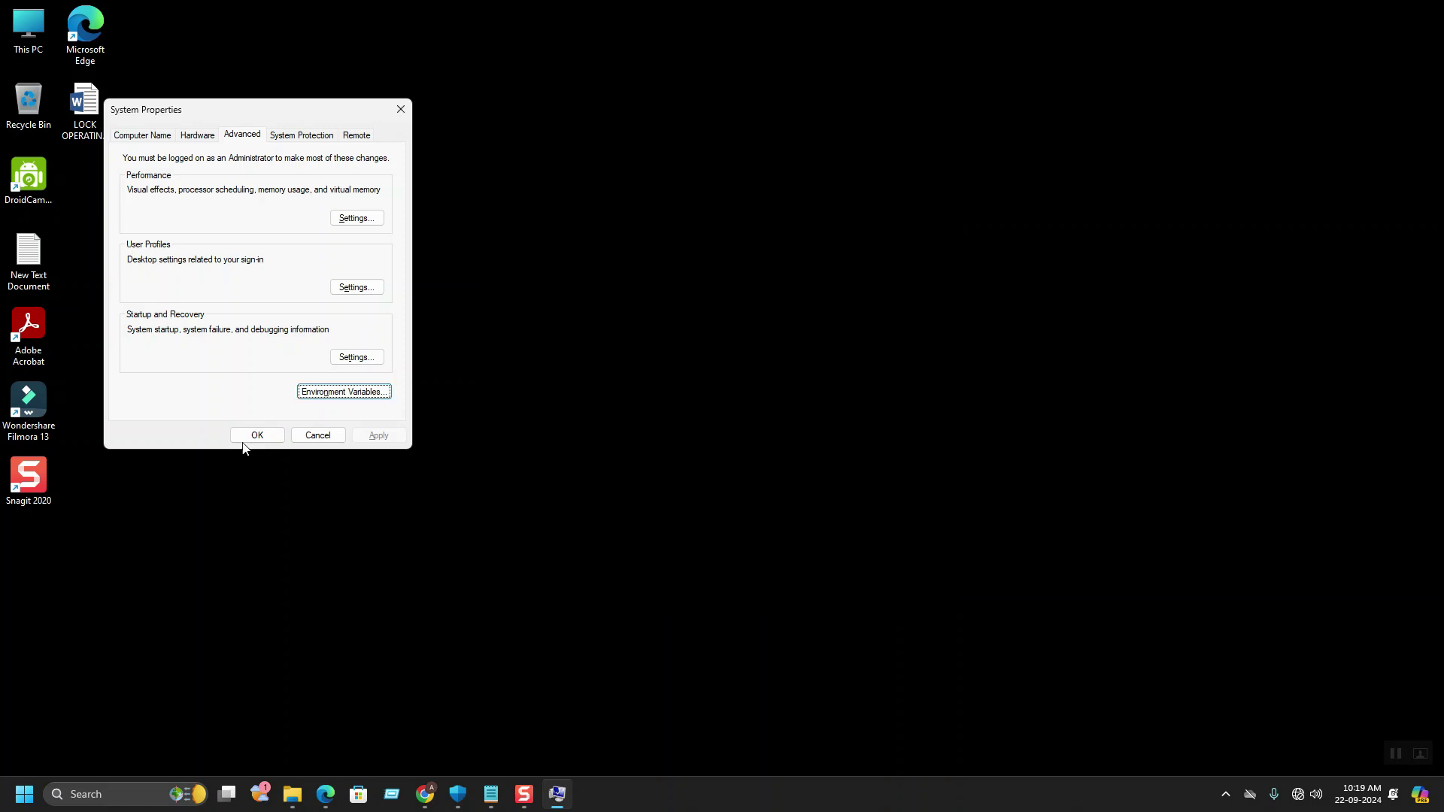
# - Close System Properties and run setup from the Creo folder as administrator
pyautogui.click(245, 439)
pyautogui.click(292, 795)
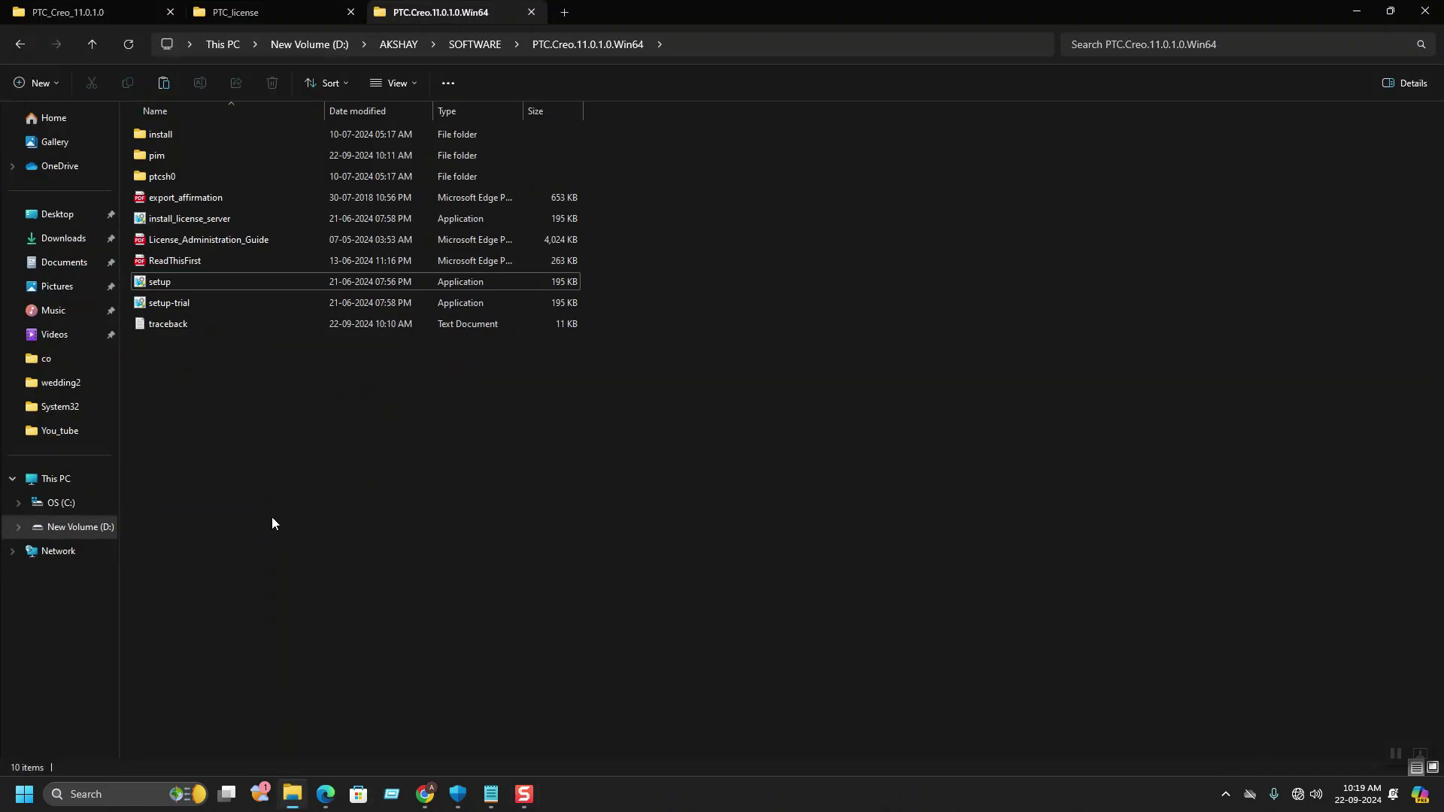
pyautogui.rightClick(223, 283)
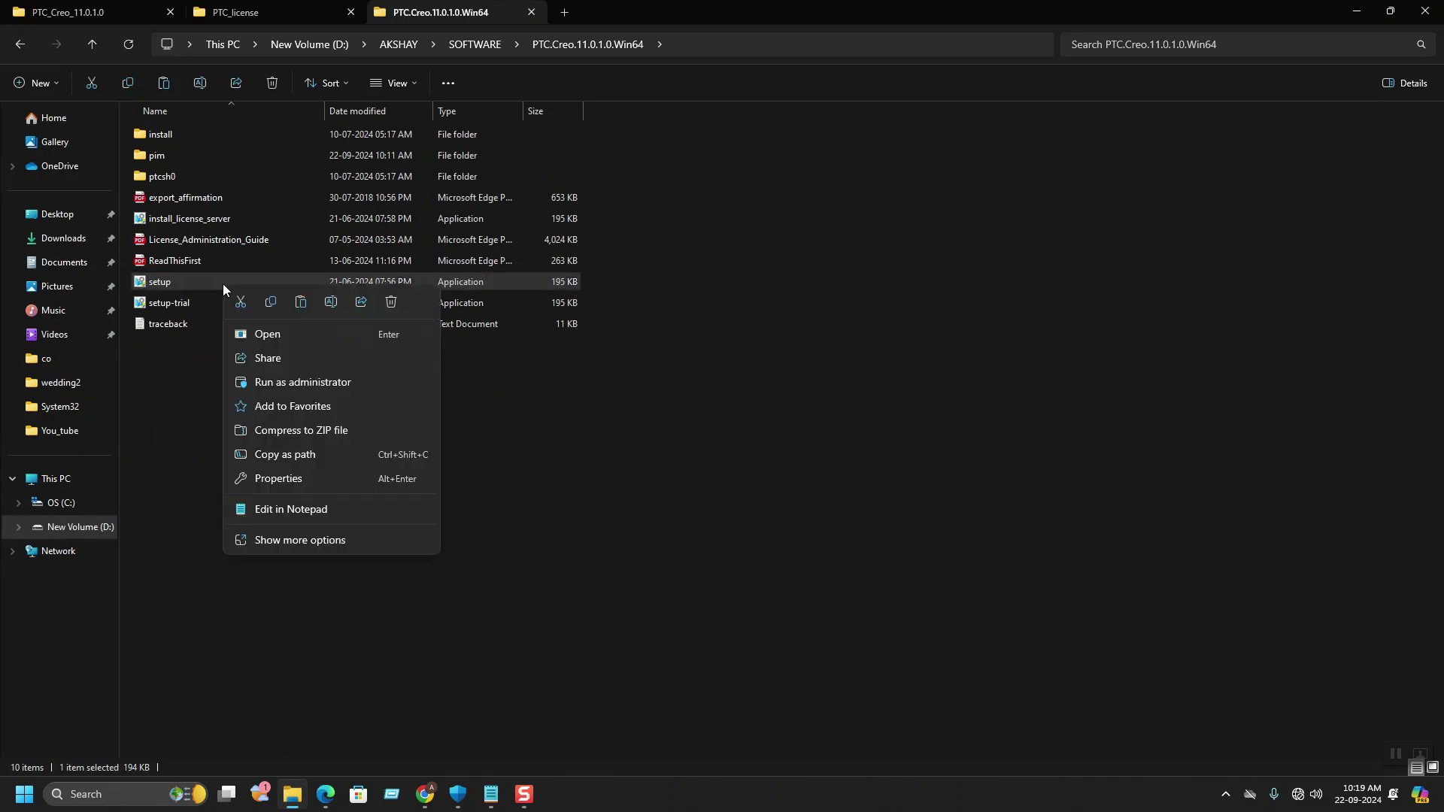
pyautogui.click(300, 382)
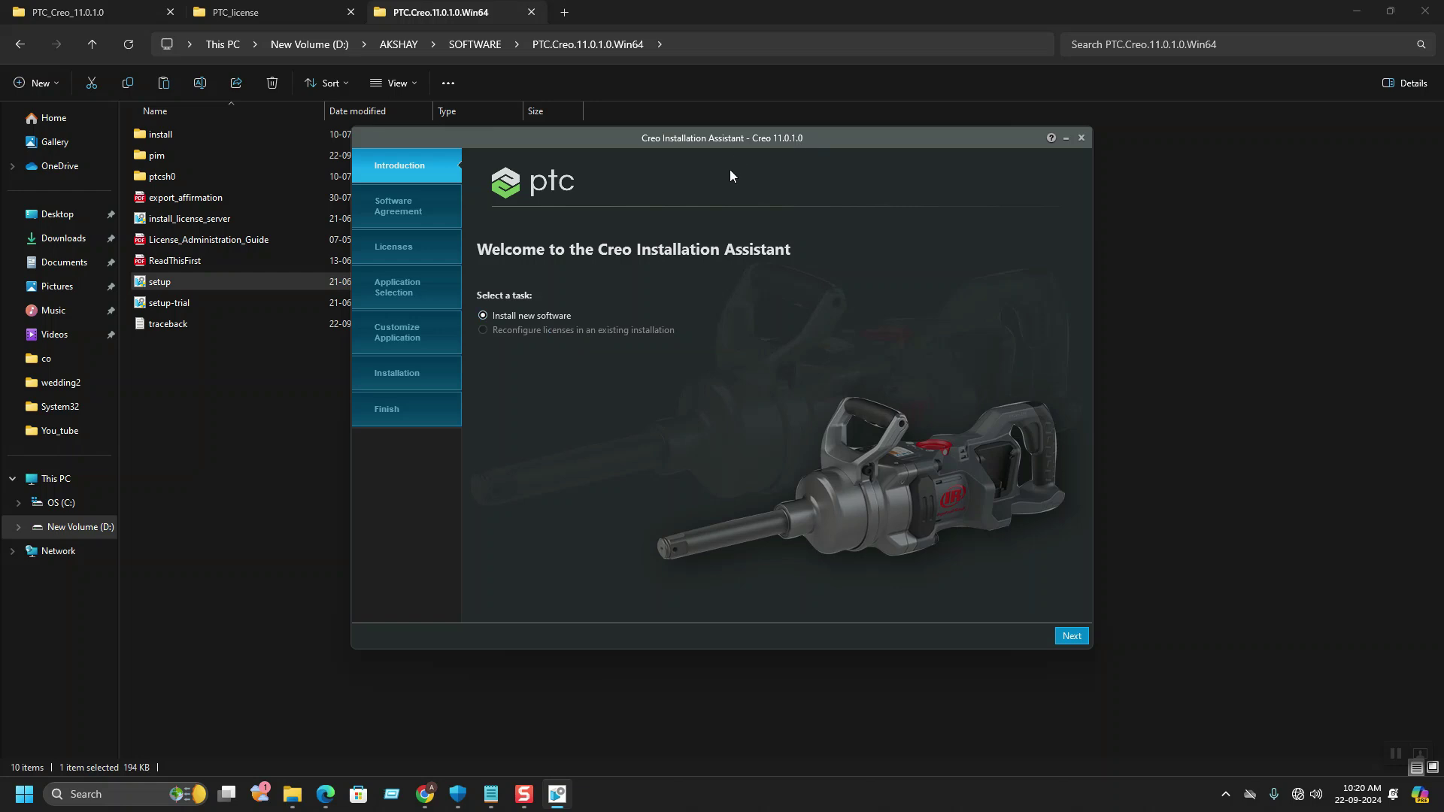
# - Accept the software license agreement and export-compliance terms, then continue to License Identification
pyautogui.click(1071, 637)
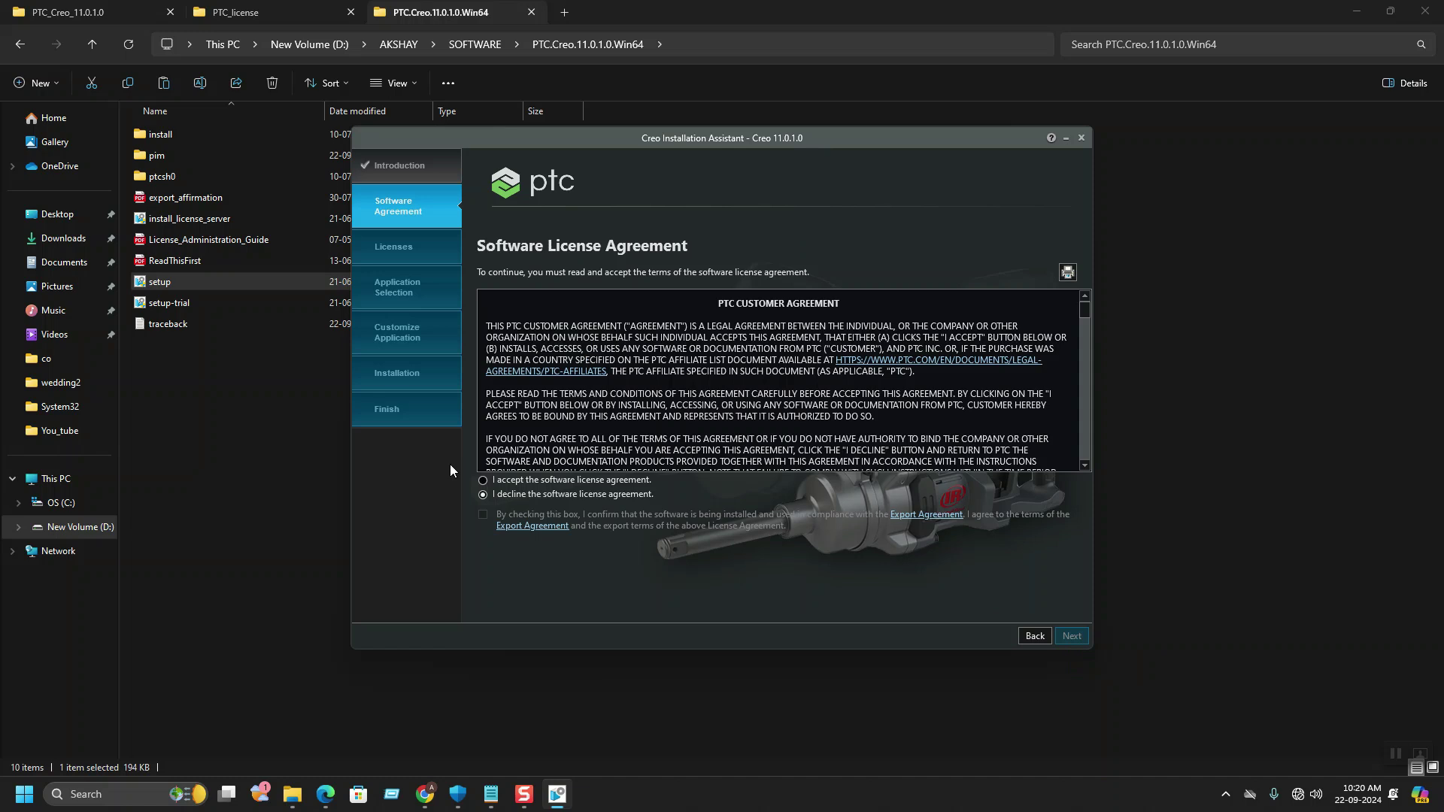
pyautogui.click(493, 482)
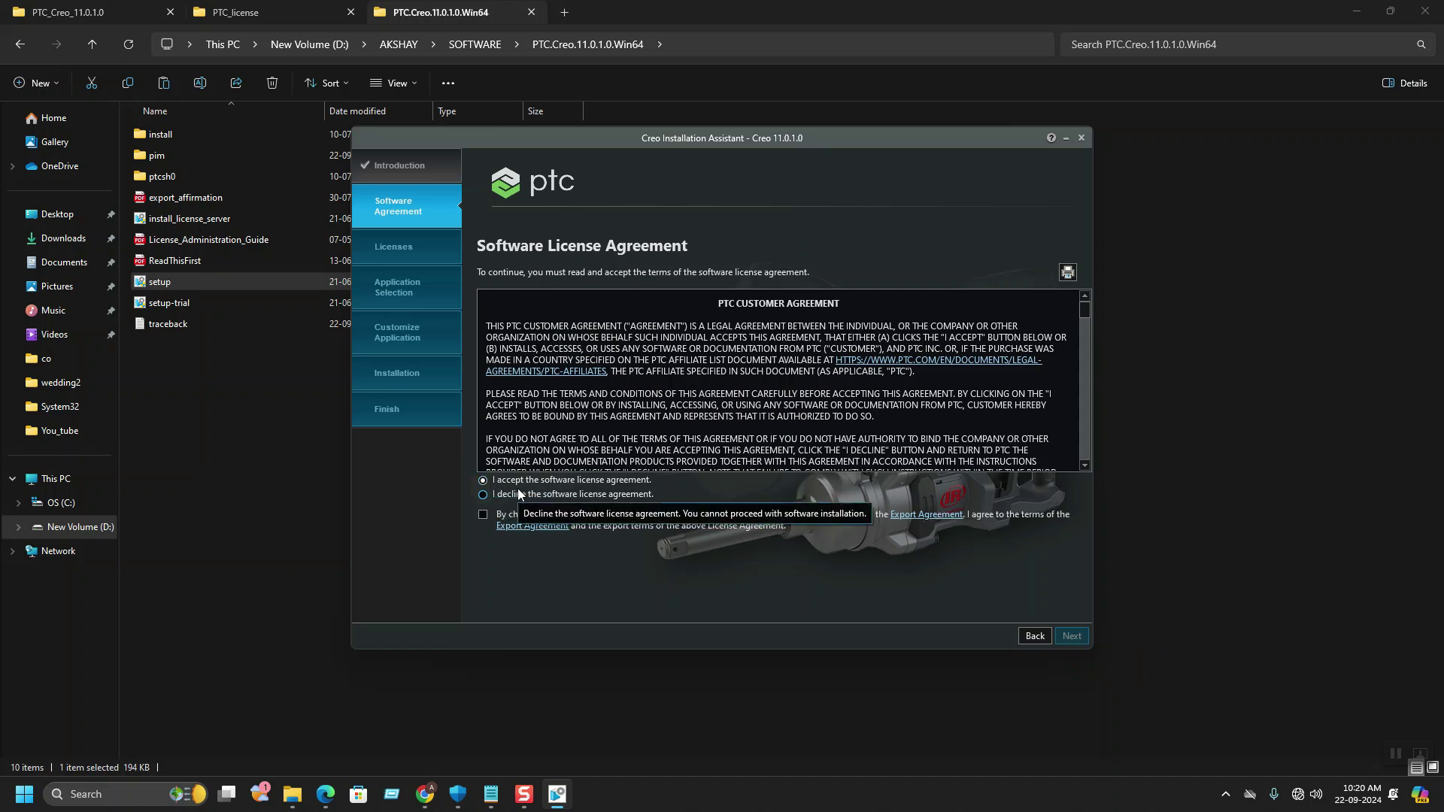
pyautogui.click(483, 516)
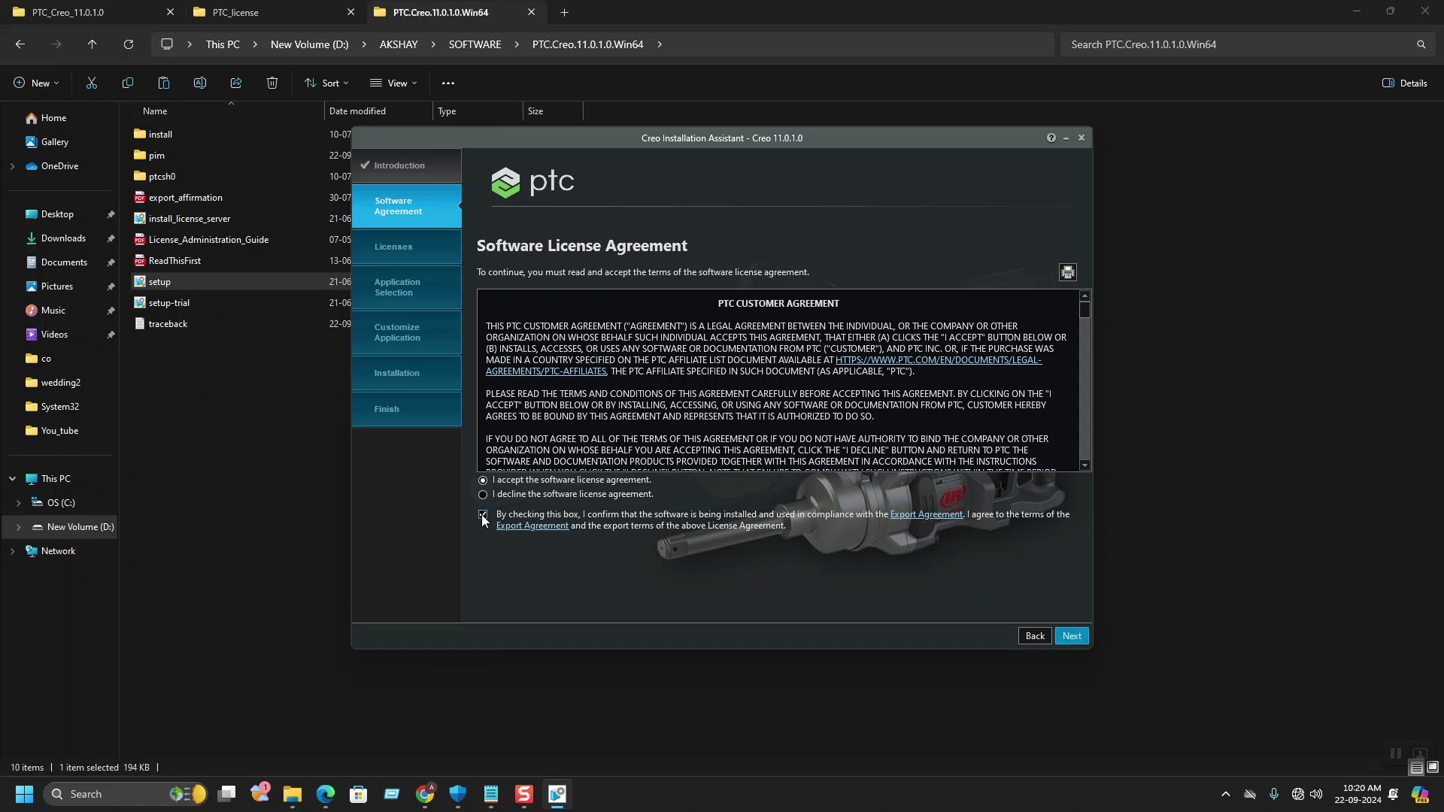
pyautogui.click(1075, 639)
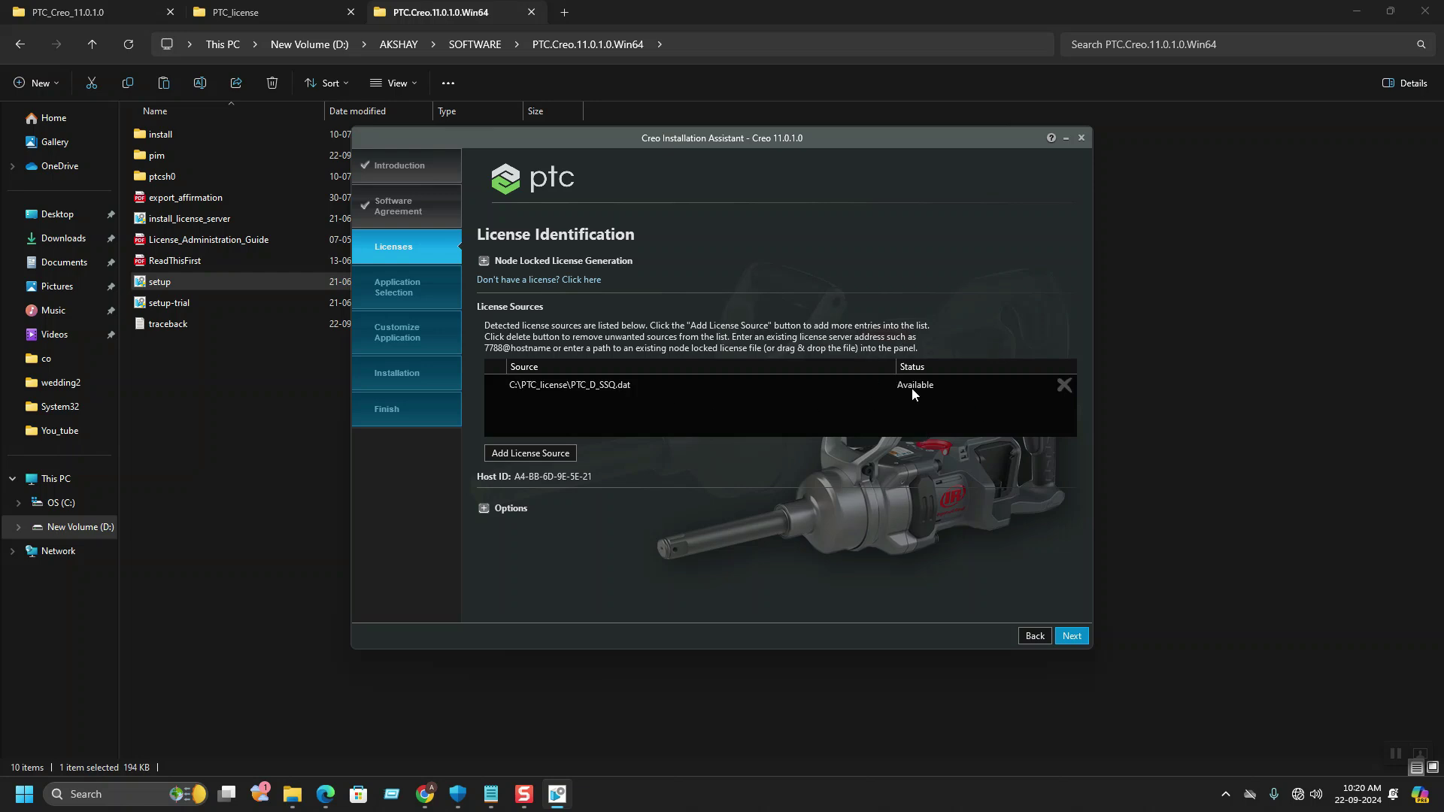
# - Continue from License Identification, with PTC_D_SSQ.dat available, to Application Selection
pyautogui.click(1074, 637)
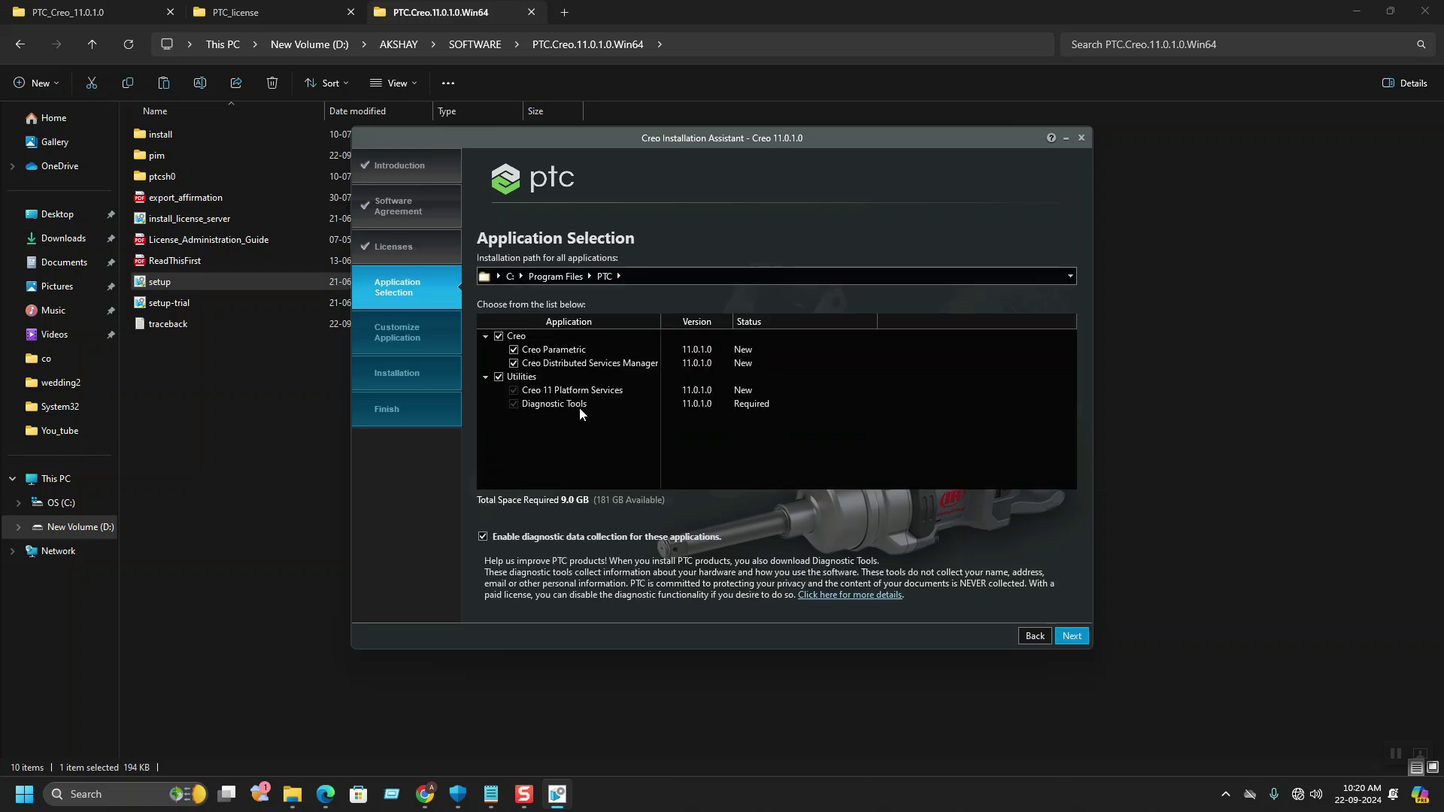
pyautogui.moveTo(579, 408)
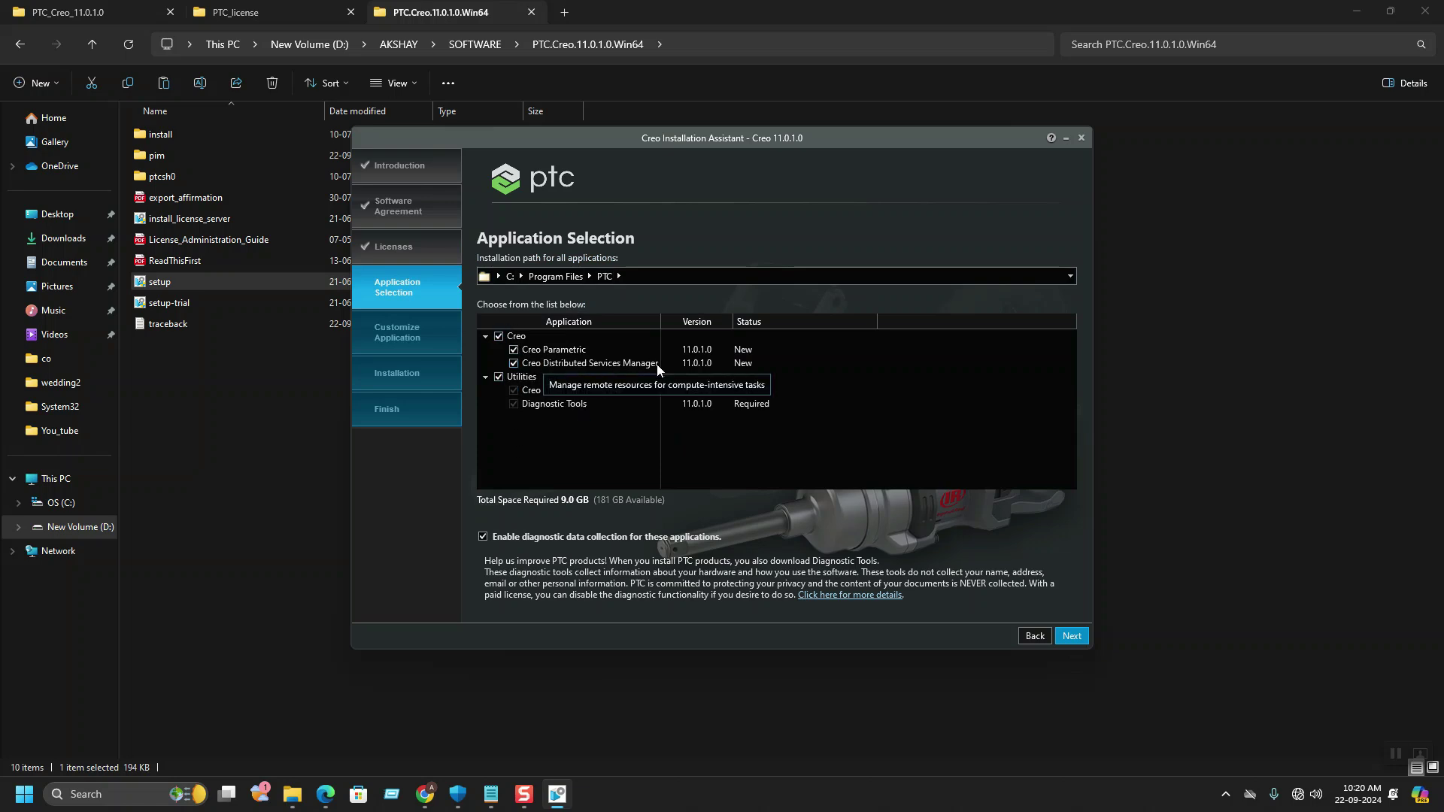
# - Add Creo Expert Moldbase and Creo Parametric Interface for JT to Creo Parametric's features
pyautogui.click(1072, 636)
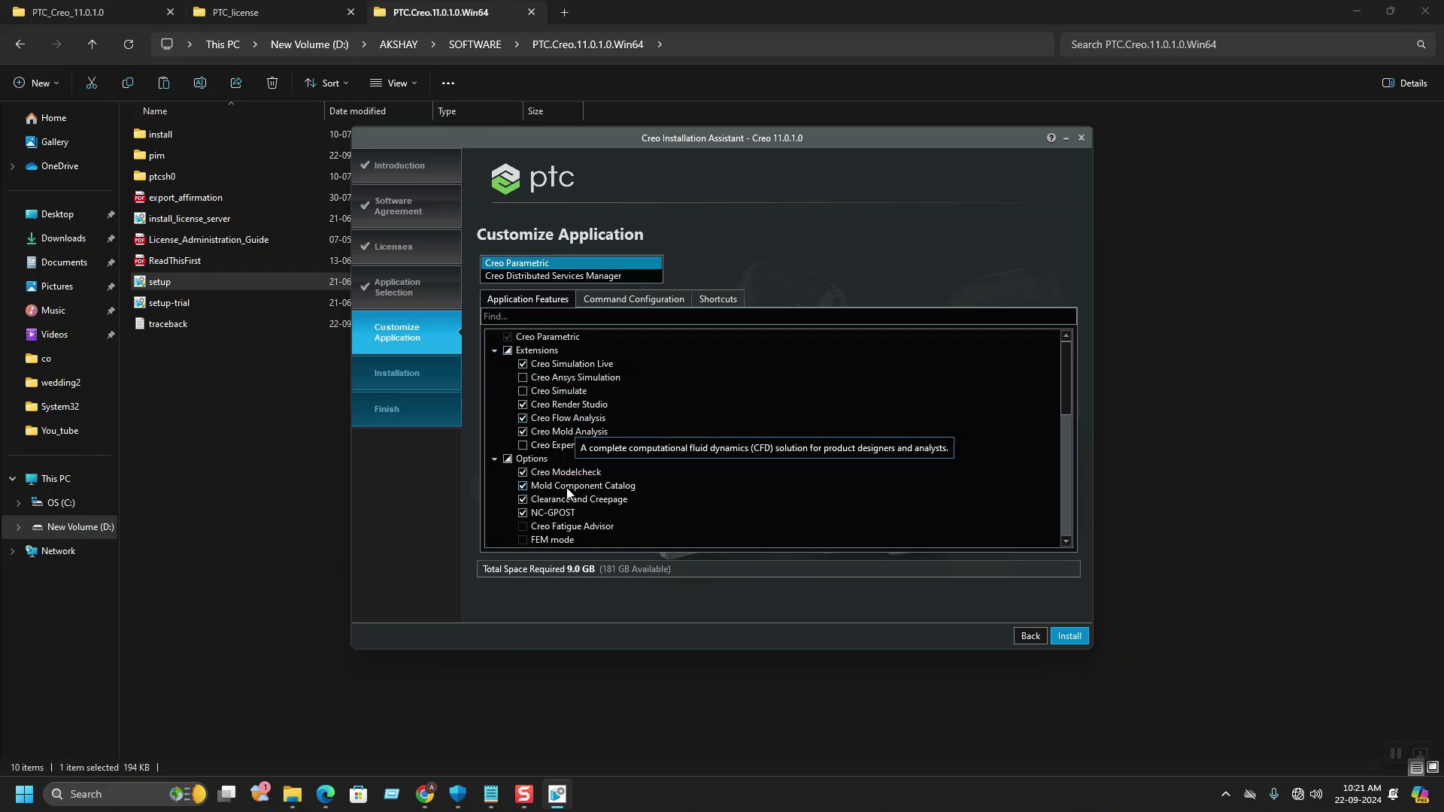
pyautogui.click(522, 445)
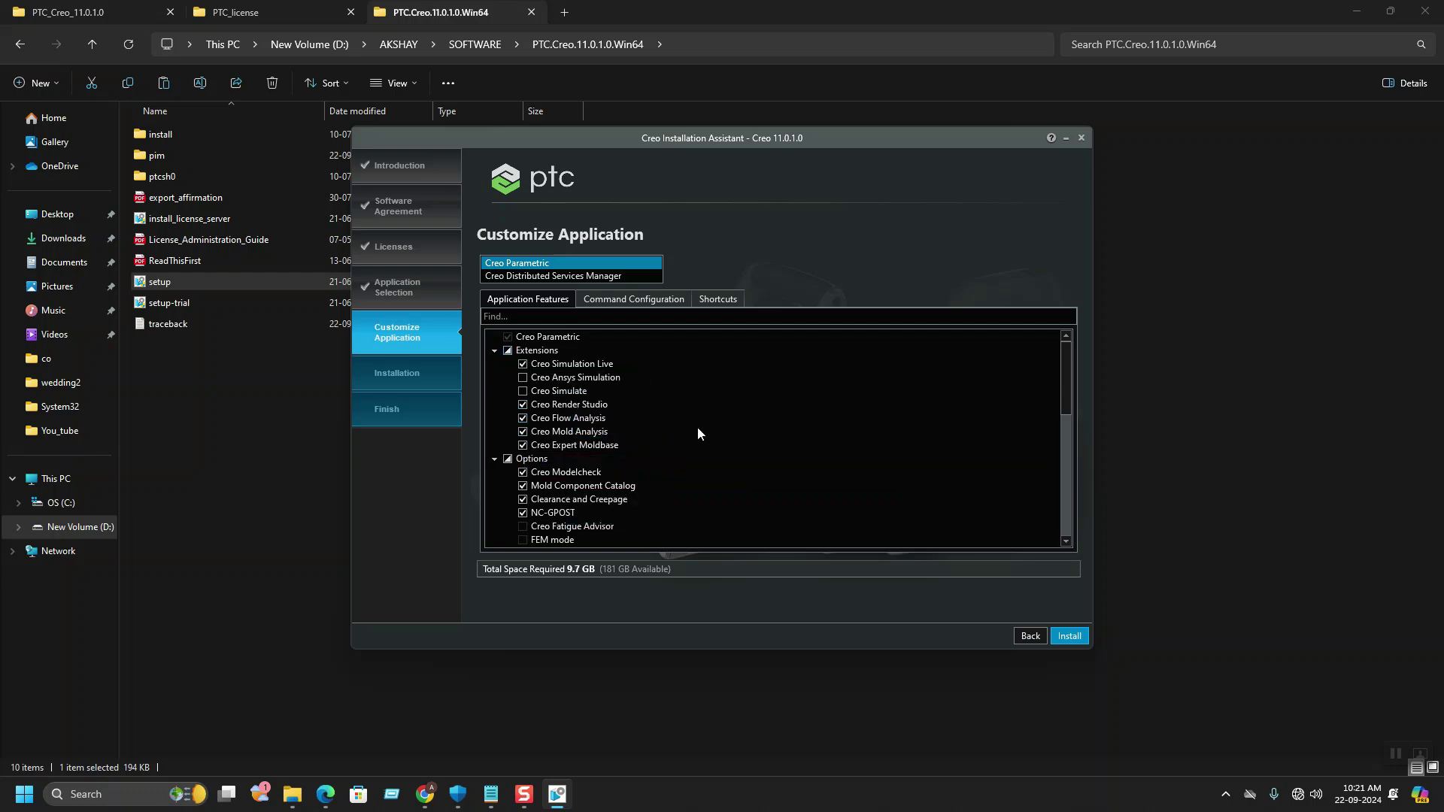
pyautogui.scroll(-3, 696, 427)
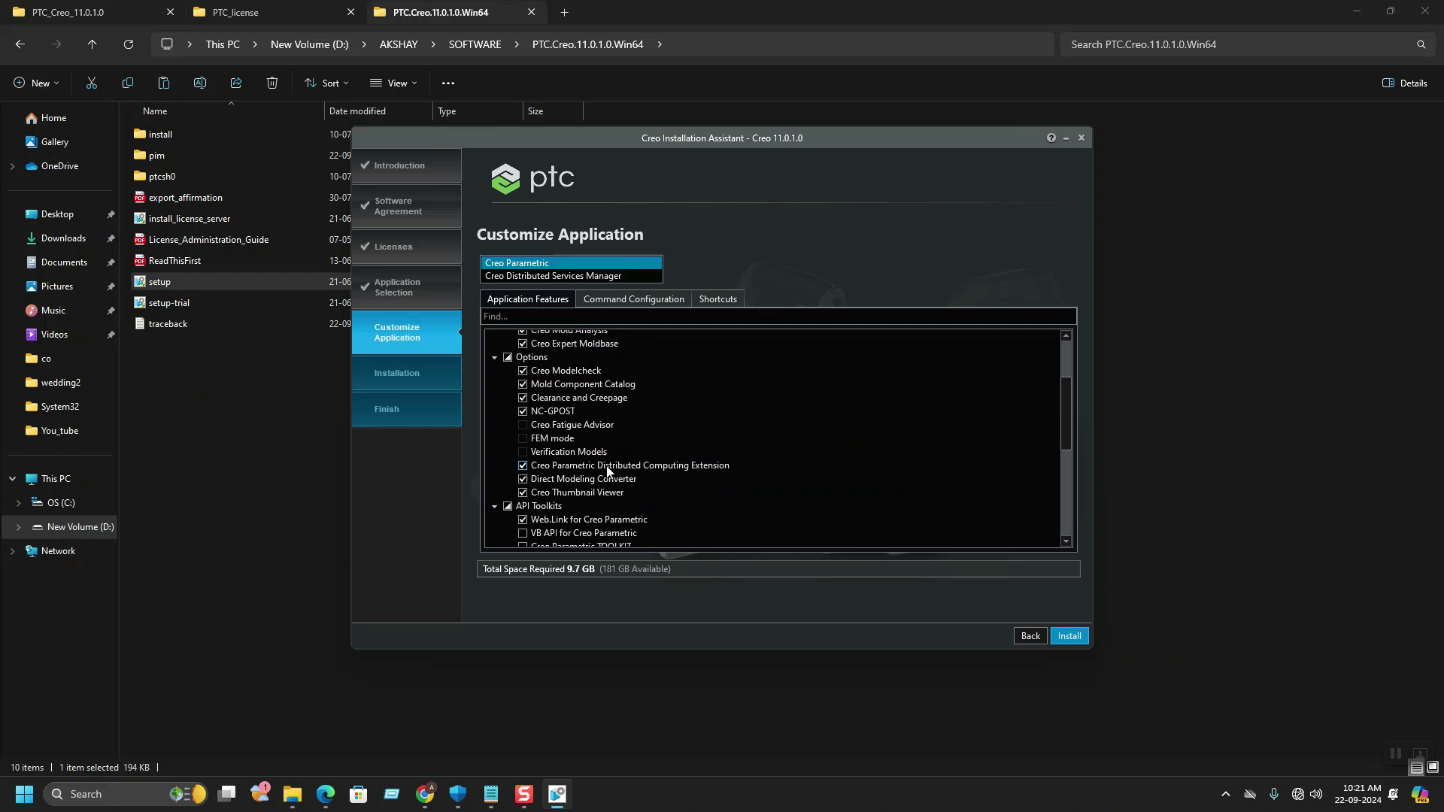
pyautogui.scroll(-3, 606, 466)
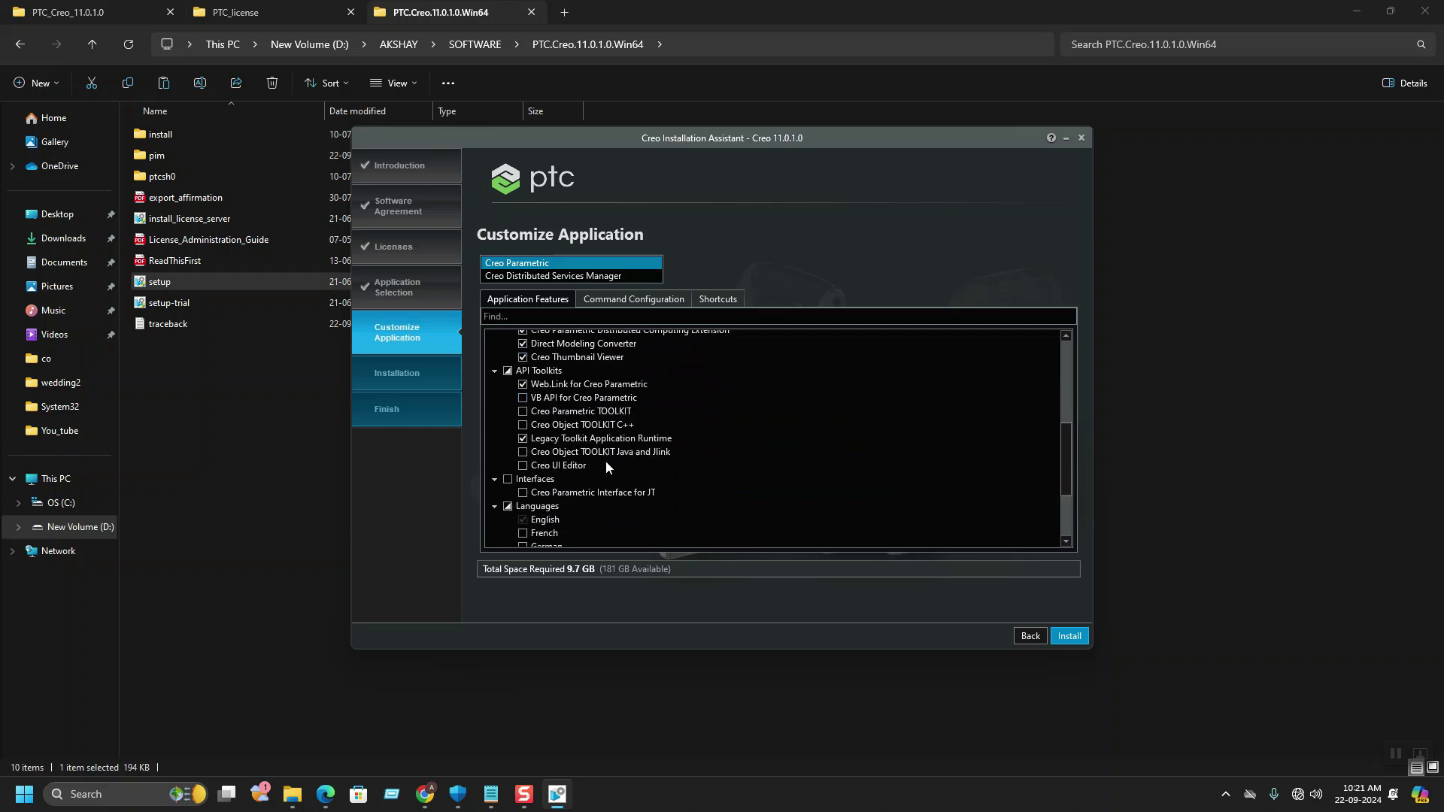
pyautogui.click(523, 492)
pyautogui.scroll(-3, 689, 428)
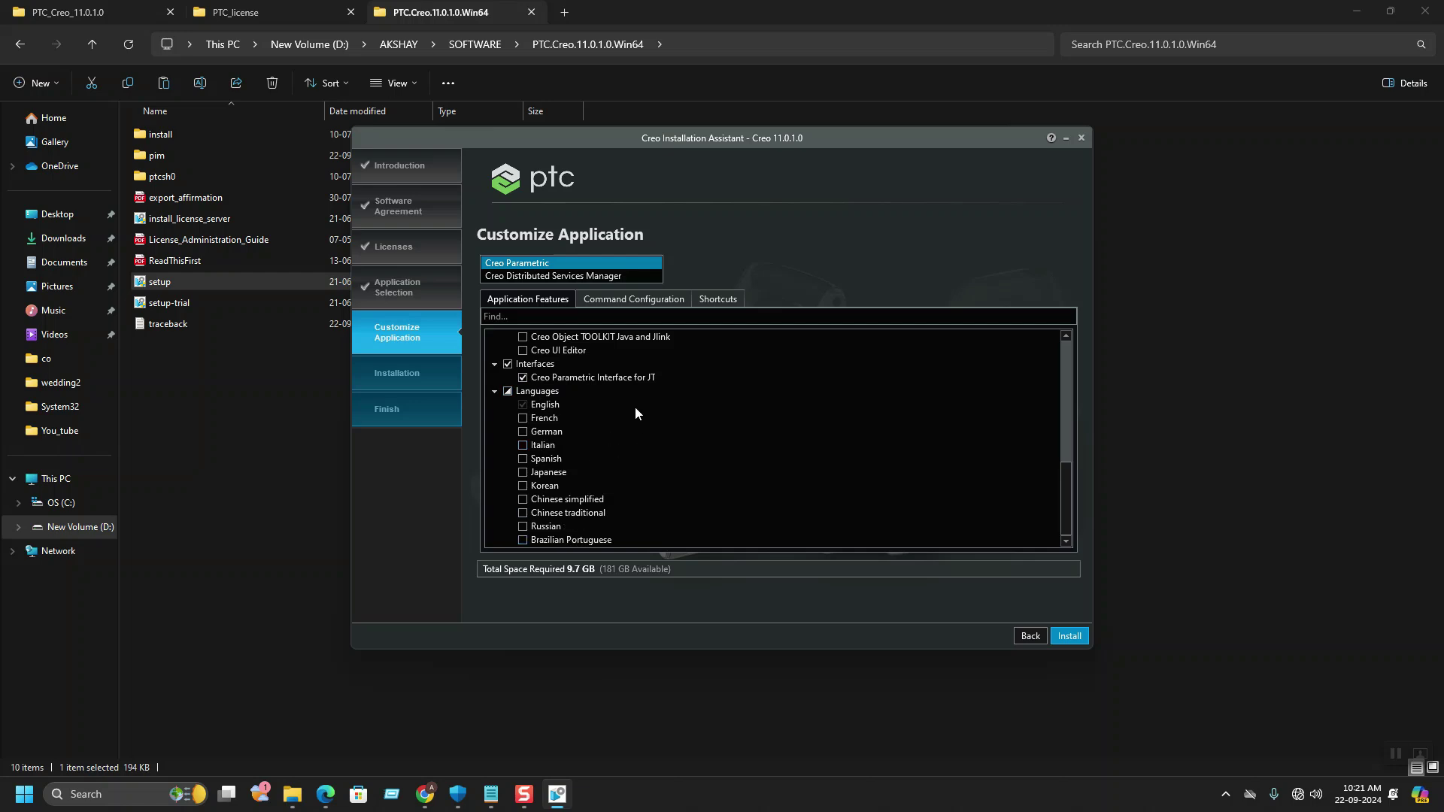
# - Check that the parametric configuration uses the CREOPMA_SSQ license, leaving it unchanged
pyautogui.click(622, 299)
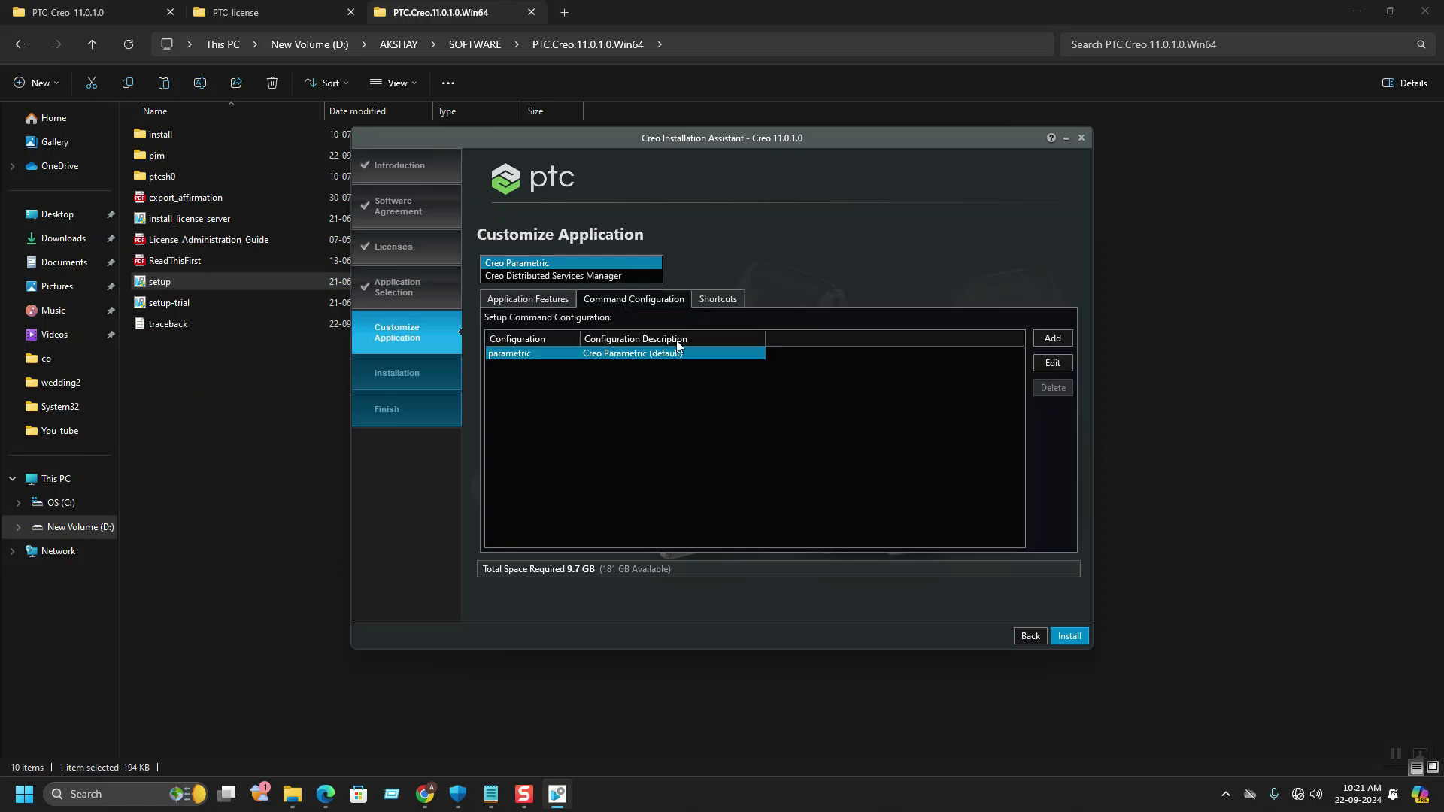
pyautogui.click(1058, 367)
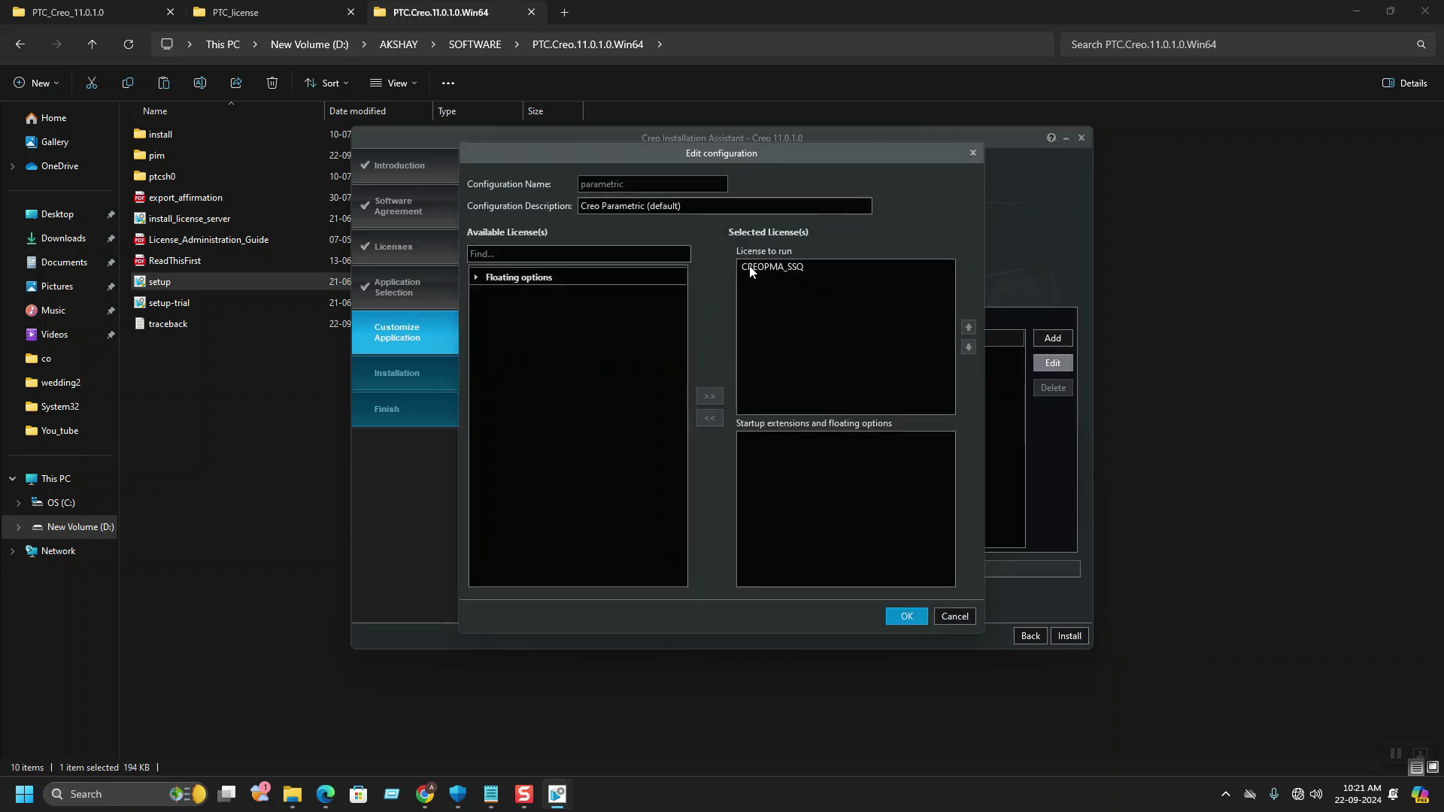
pyautogui.click(961, 617)
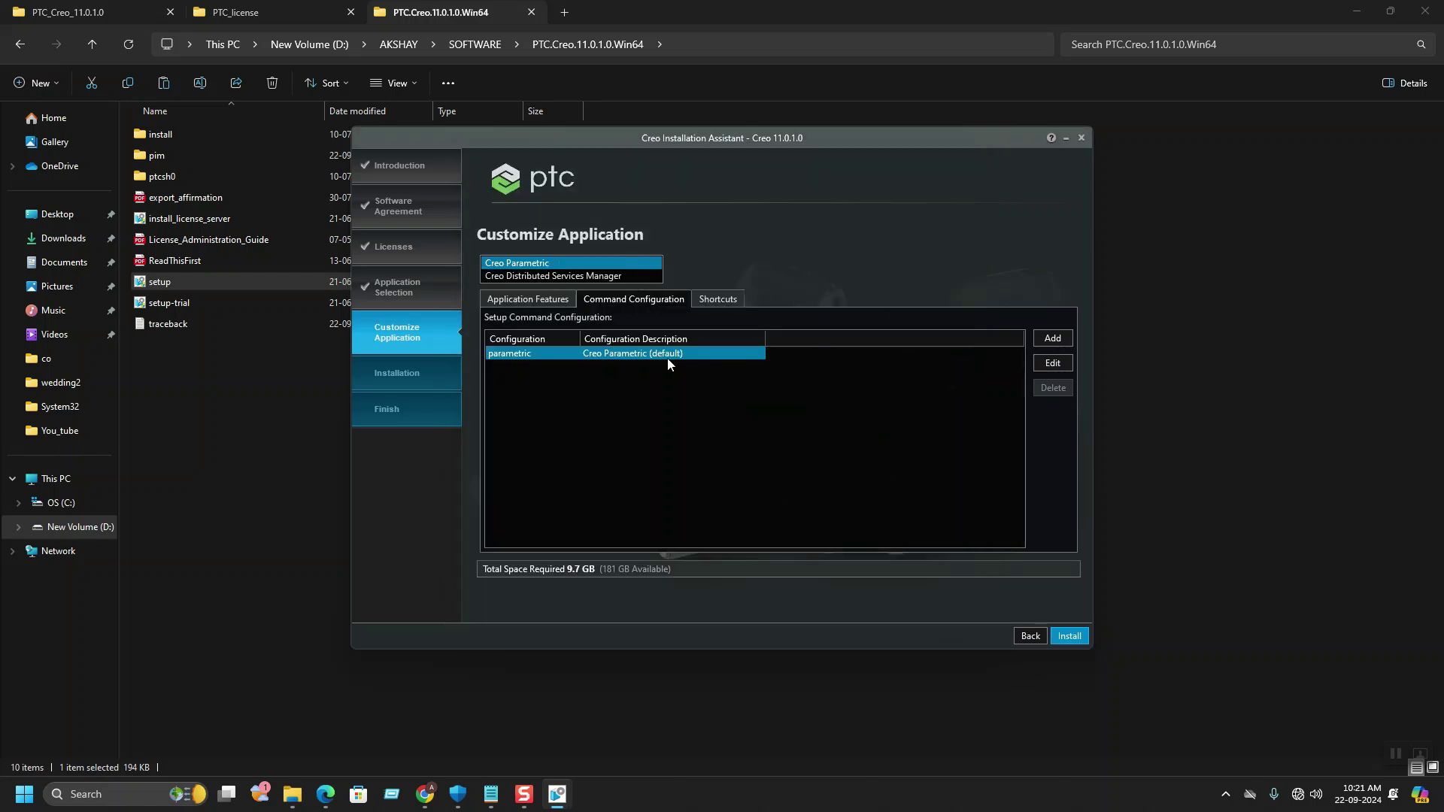
# - Start the installation and let every application reach 100%
pyautogui.click(1070, 637)
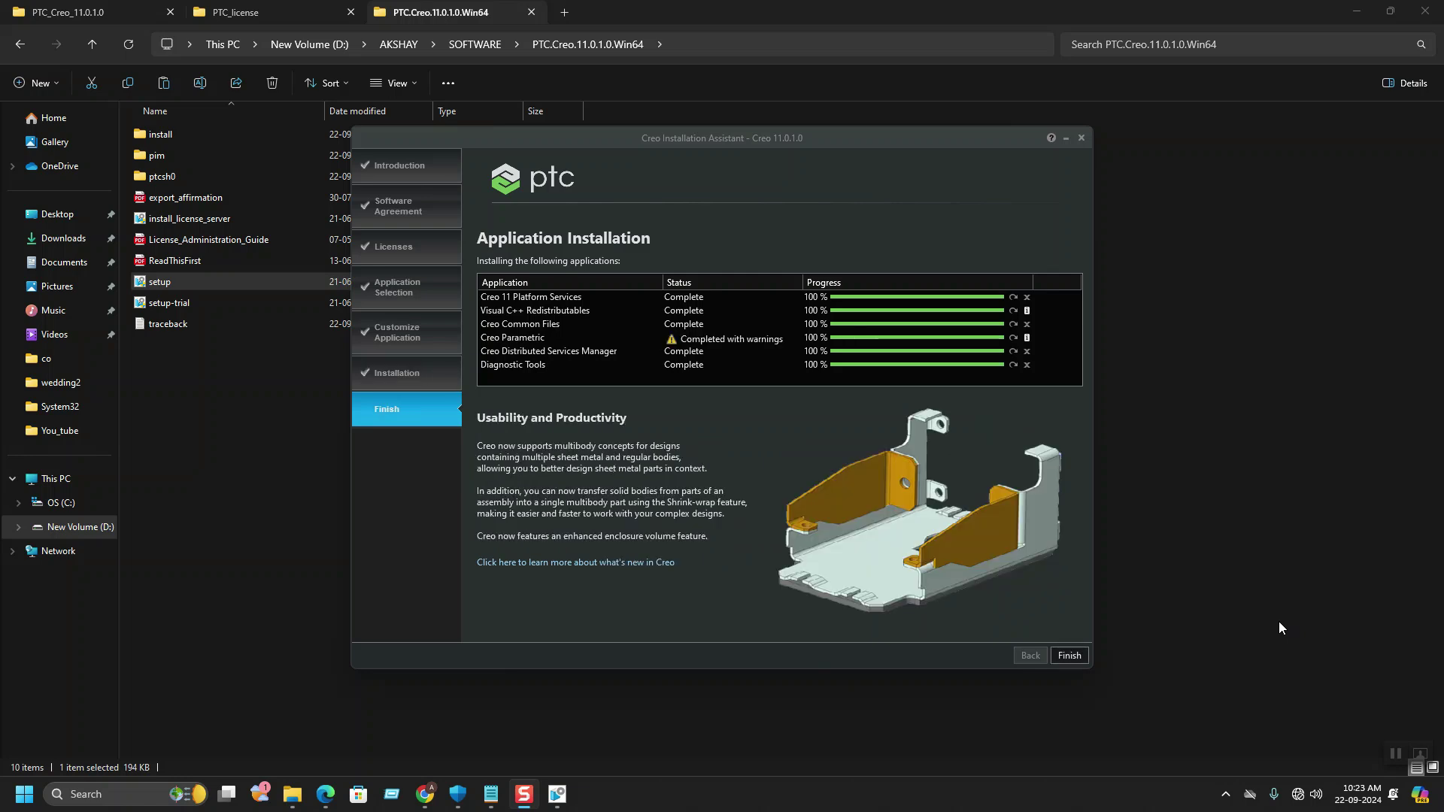
# - Exit the finished installer and minimize File Explorer to reveal the new Creo shortcuts
pyautogui.click(673, 346)
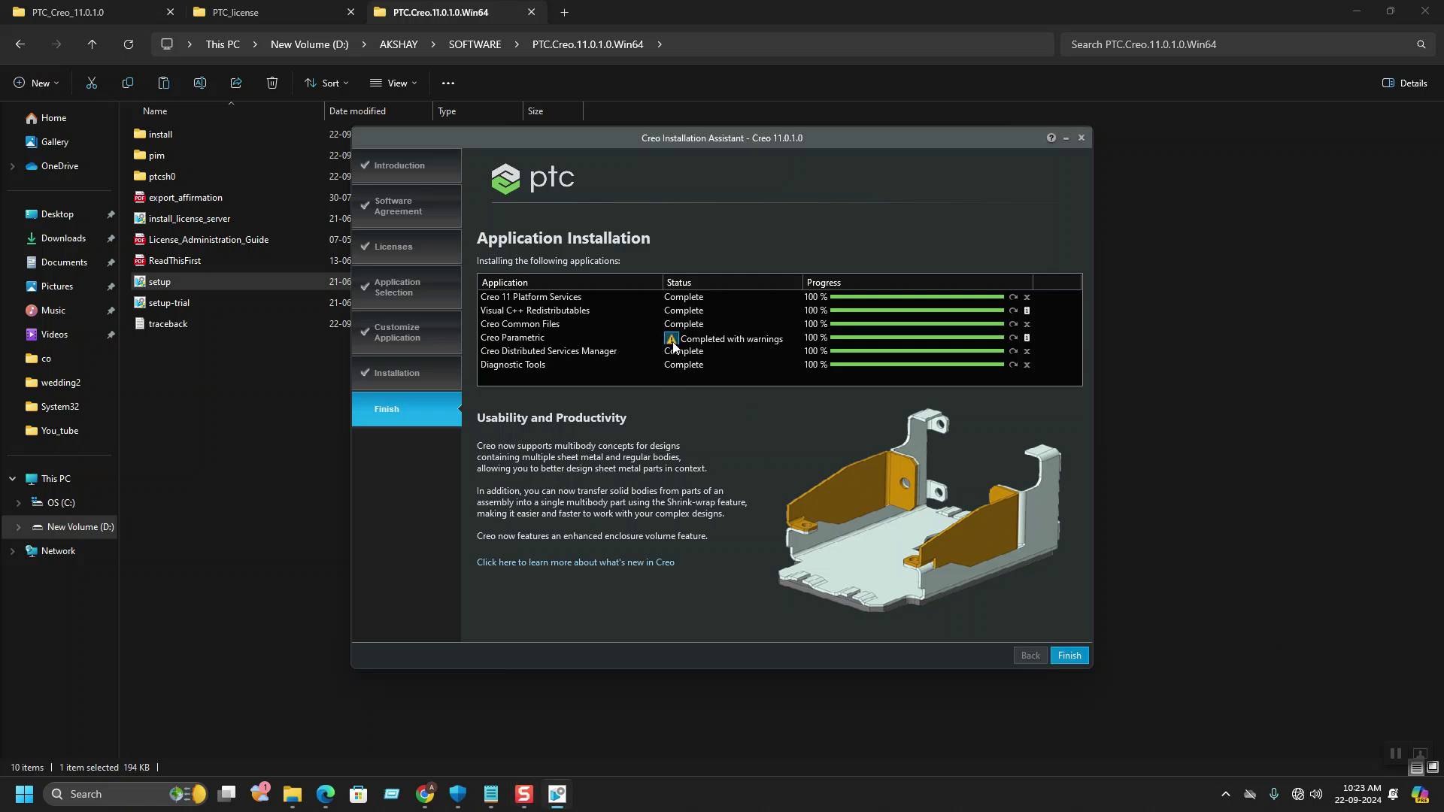
pyautogui.click(1069, 656)
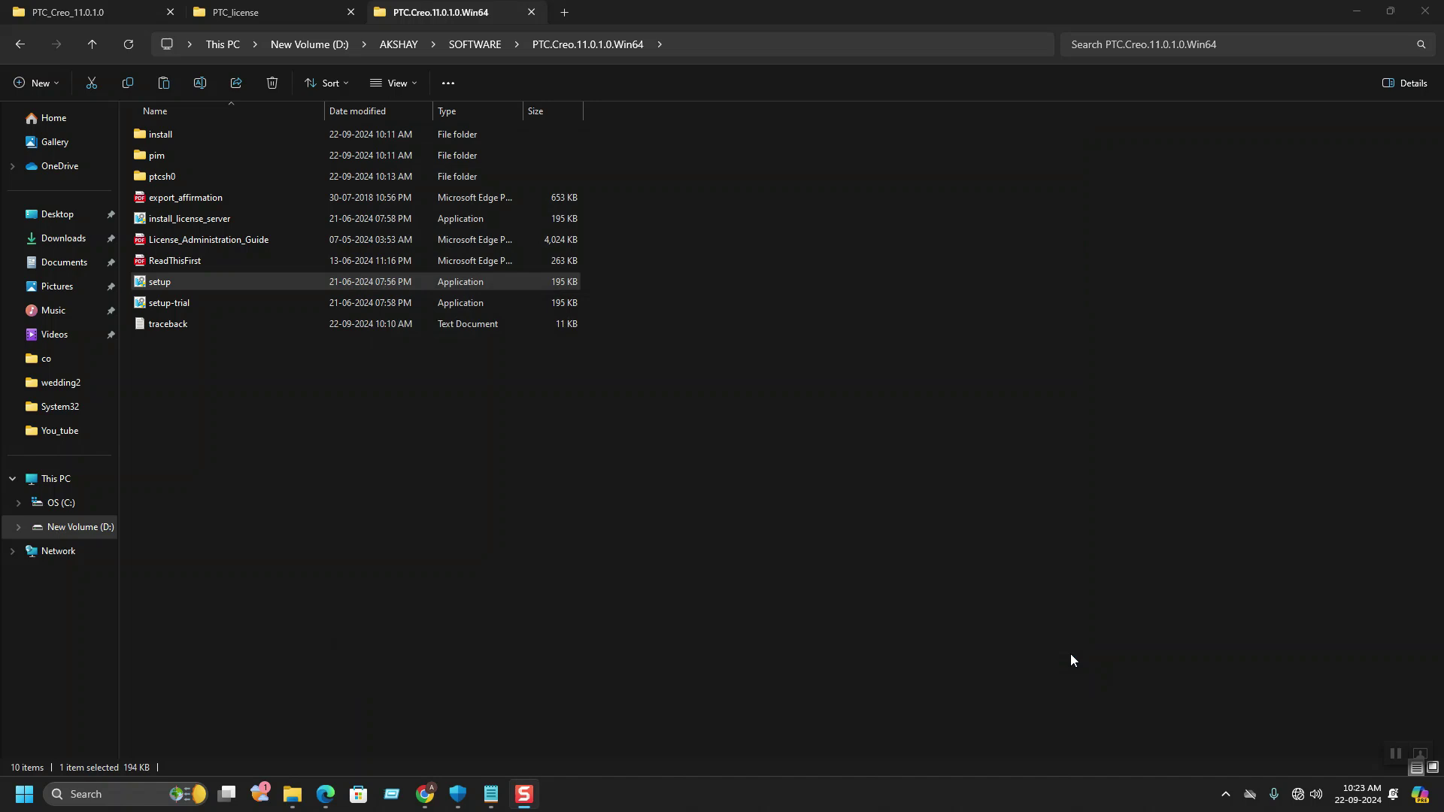
pyautogui.click(1393, 754)
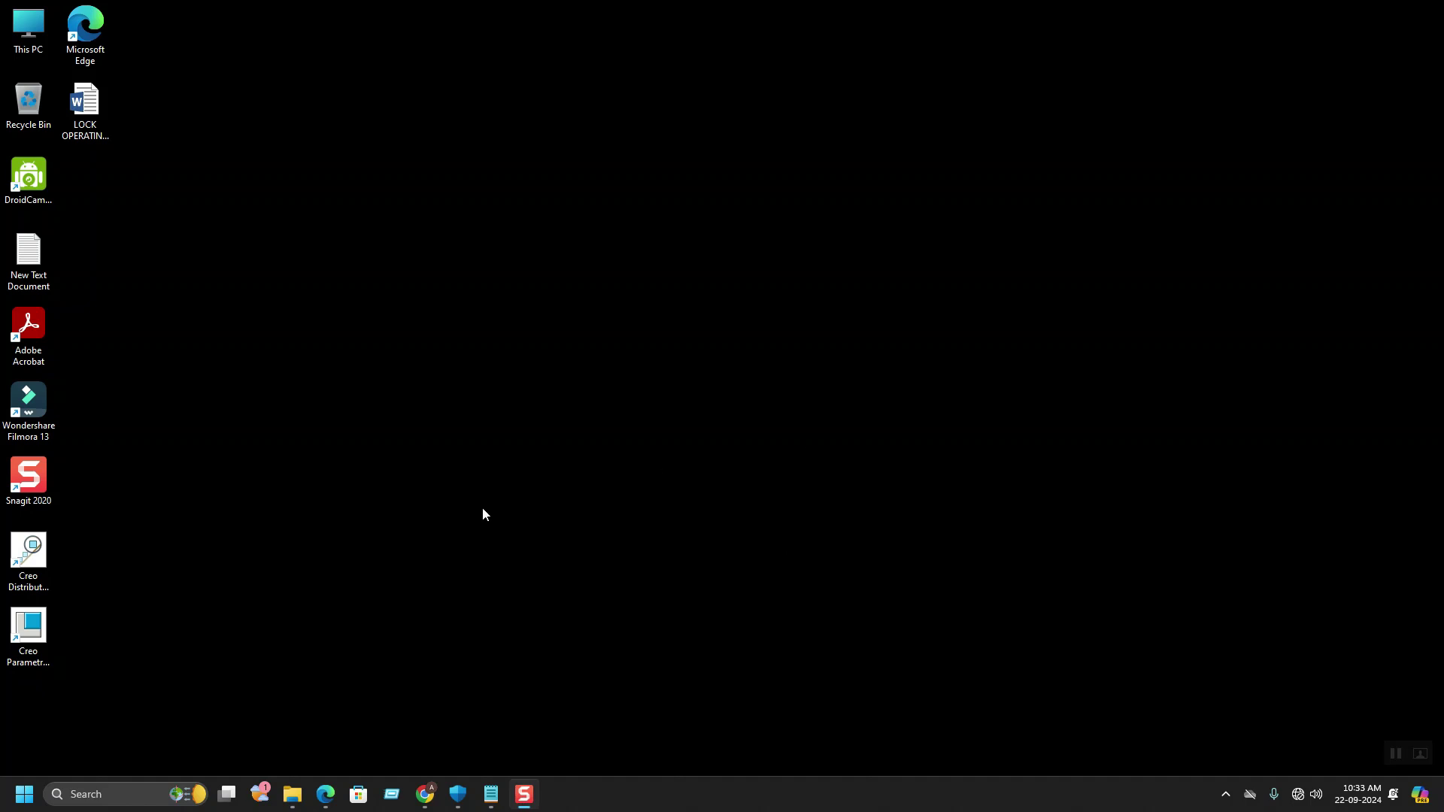
# - Start Creo Parametric 11.0 from its desktop shortcut
pyautogui.click(312, 490)
pyautogui.doubleClick(29, 634)
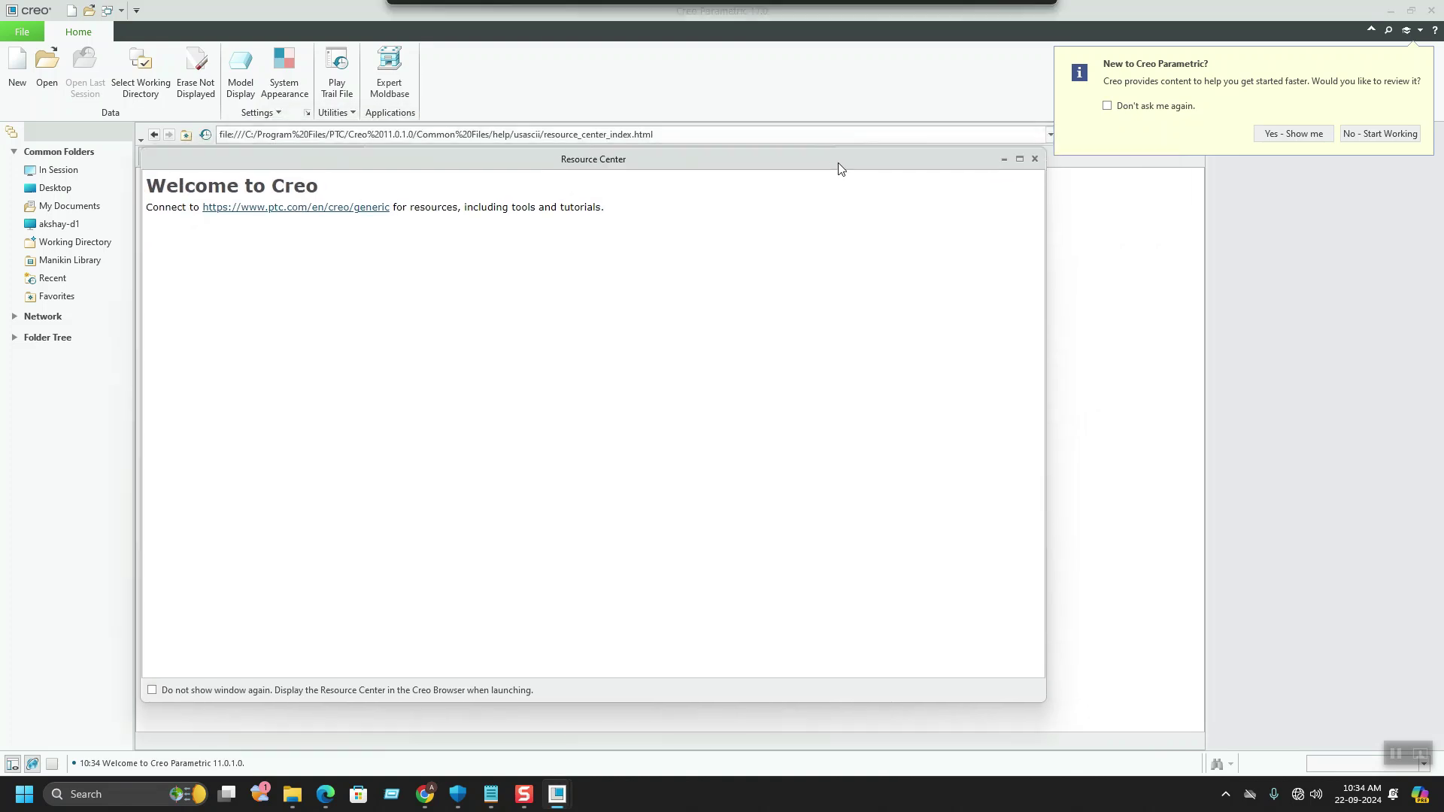
# - Dismiss the startup prompts and view About Creo Parametric, highlighting version 11.0.1.0
pyautogui.click(1024, 161)
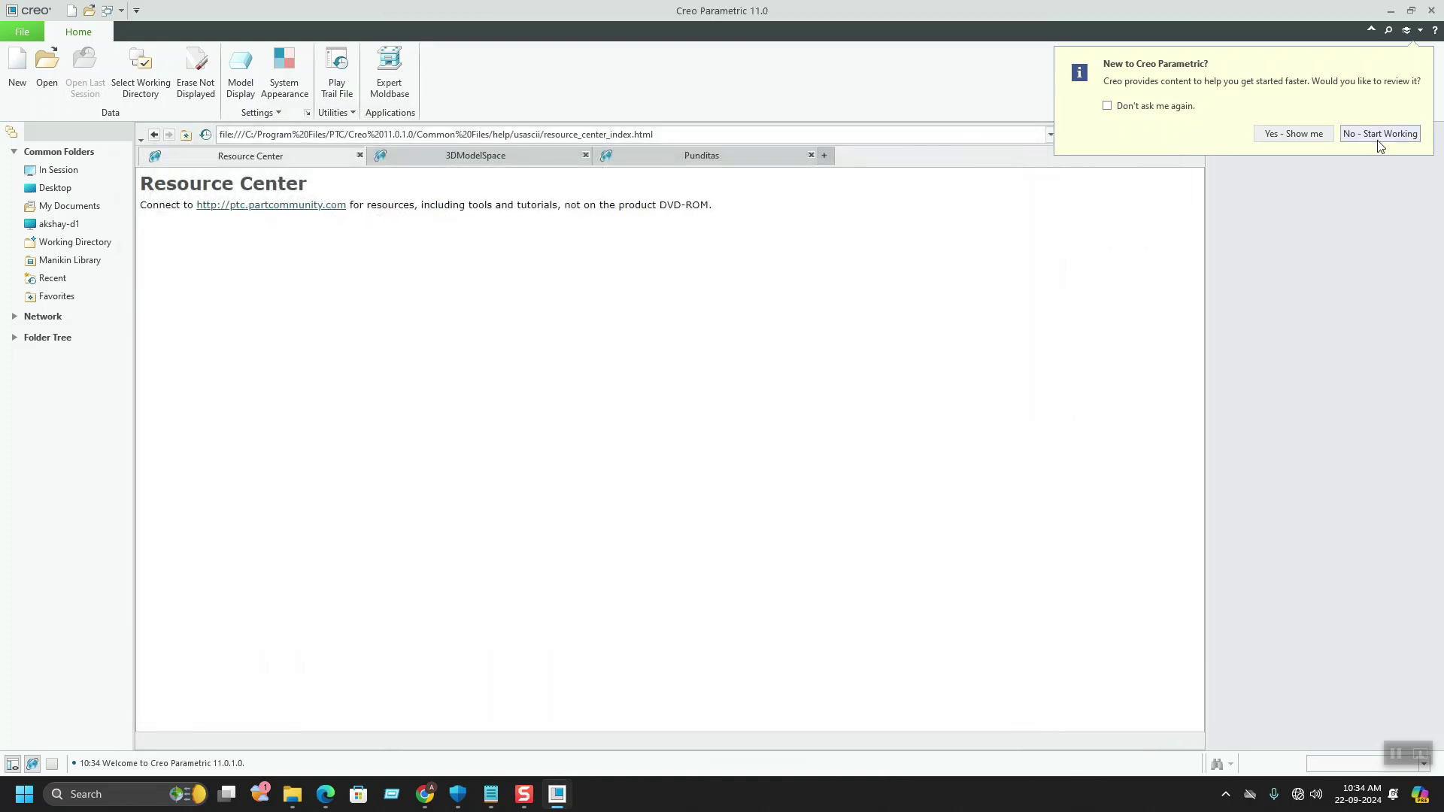
pyautogui.click(1381, 134)
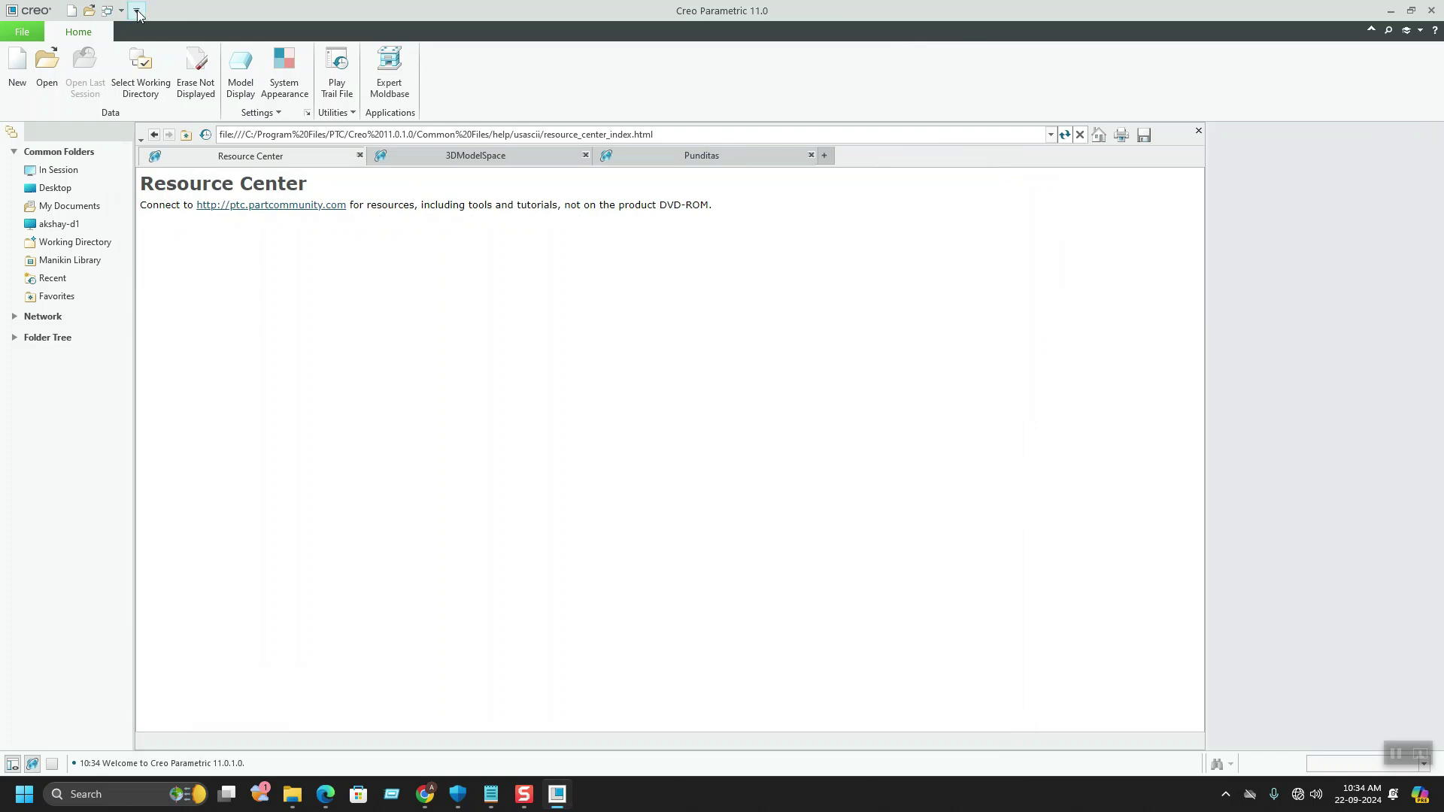
pyautogui.click(29, 32)
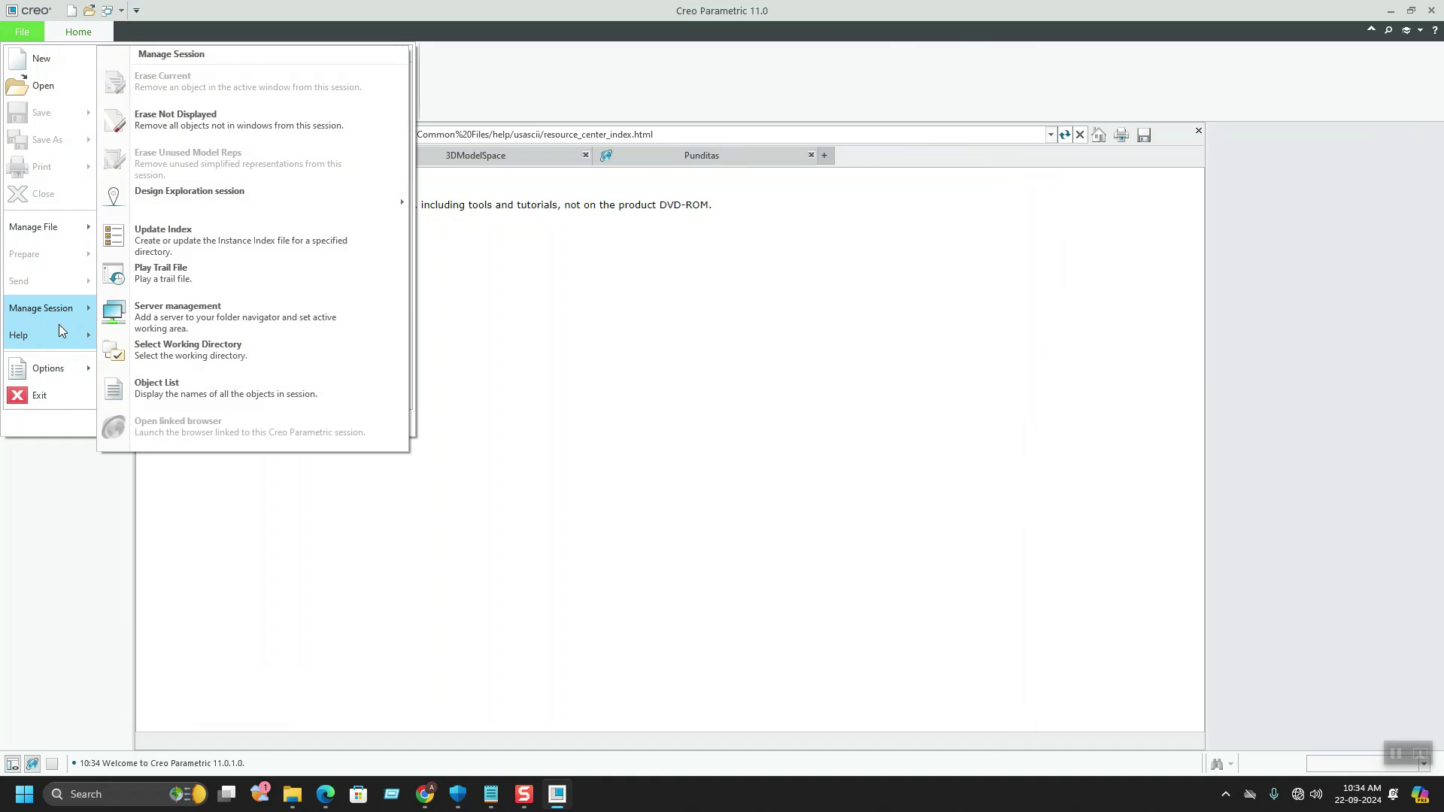
pyautogui.moveTo(60, 336)
pyautogui.click(250, 325)
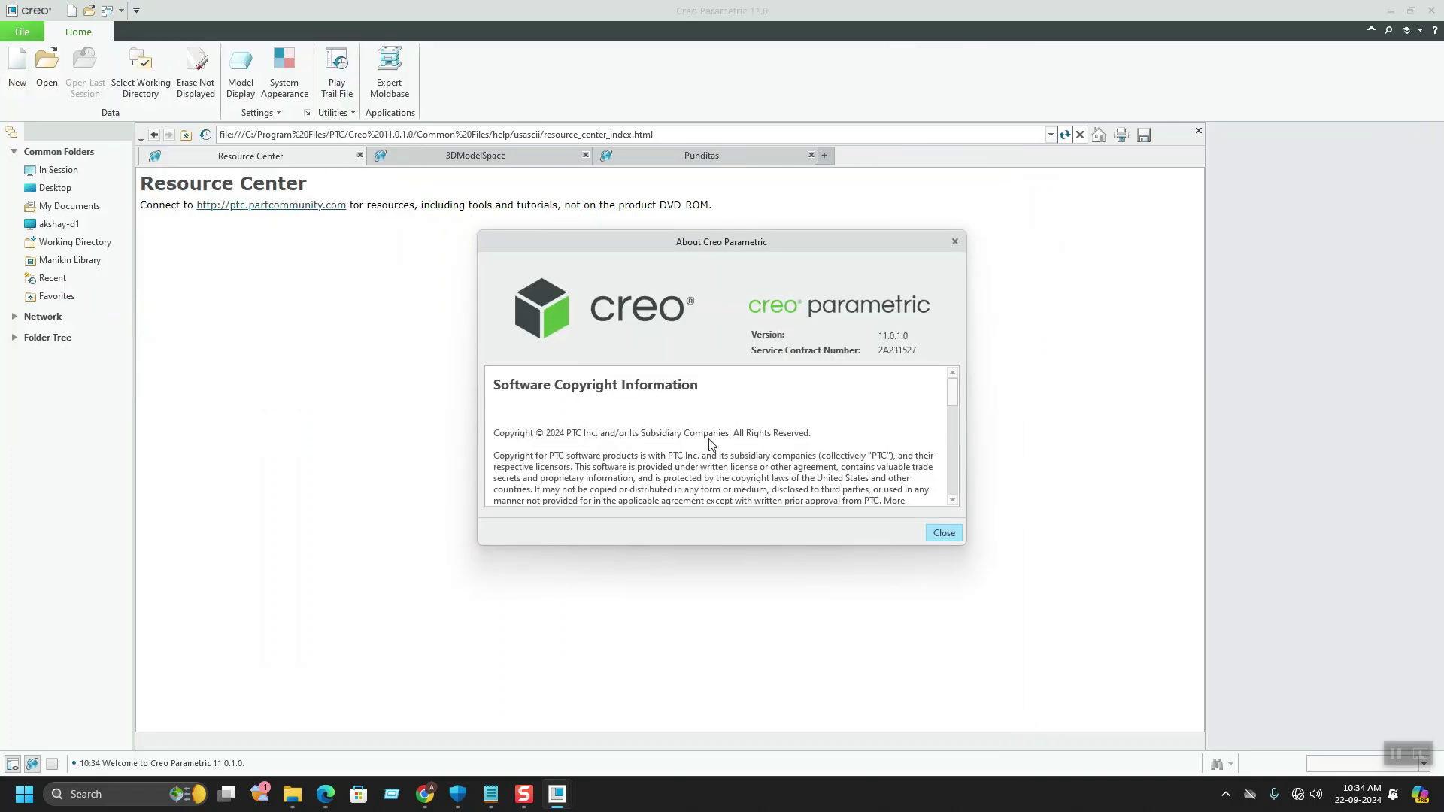
pyautogui.moveTo(910, 335); pyautogui.dragTo(861, 340)
pyautogui.click(945, 533)
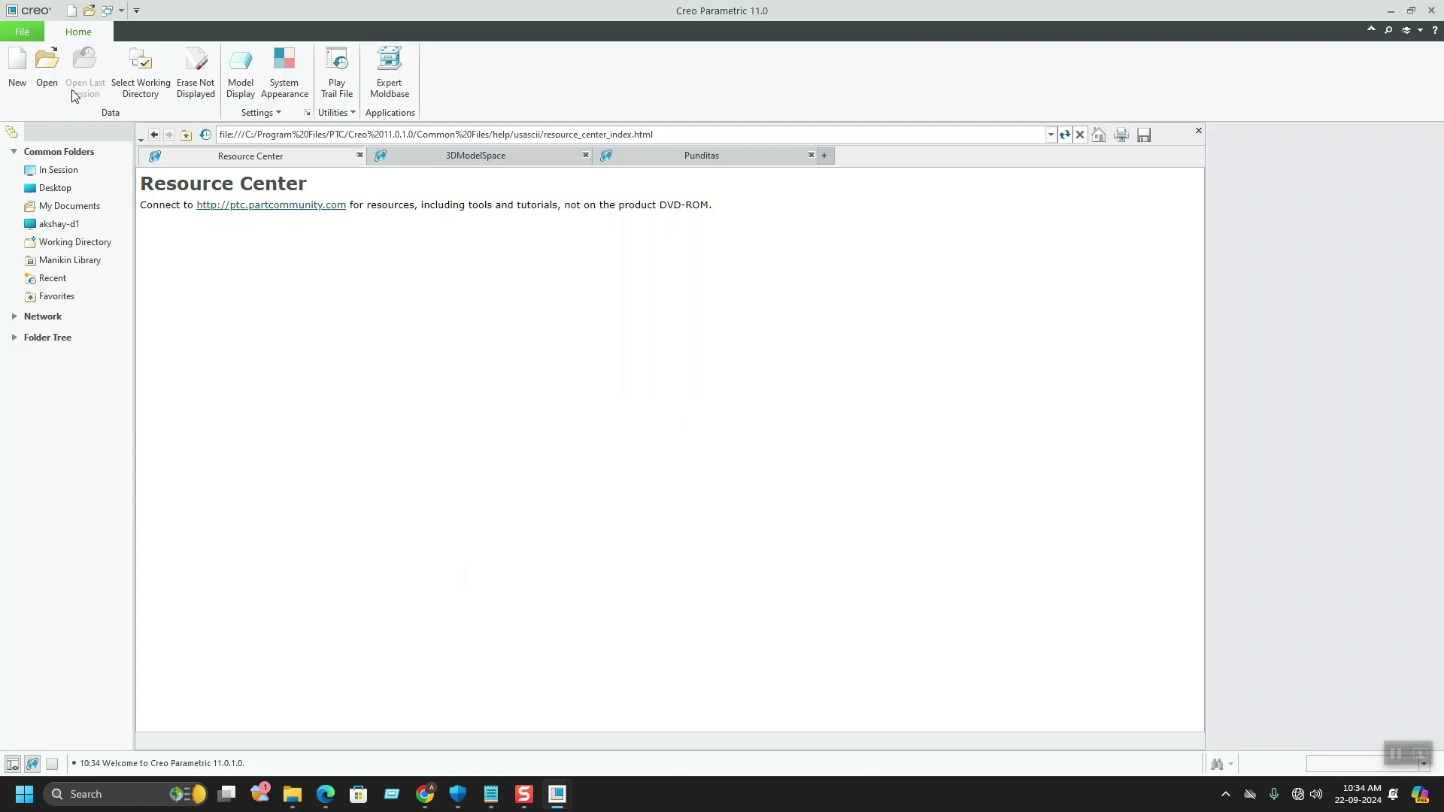
pyautogui.click(25, 35)
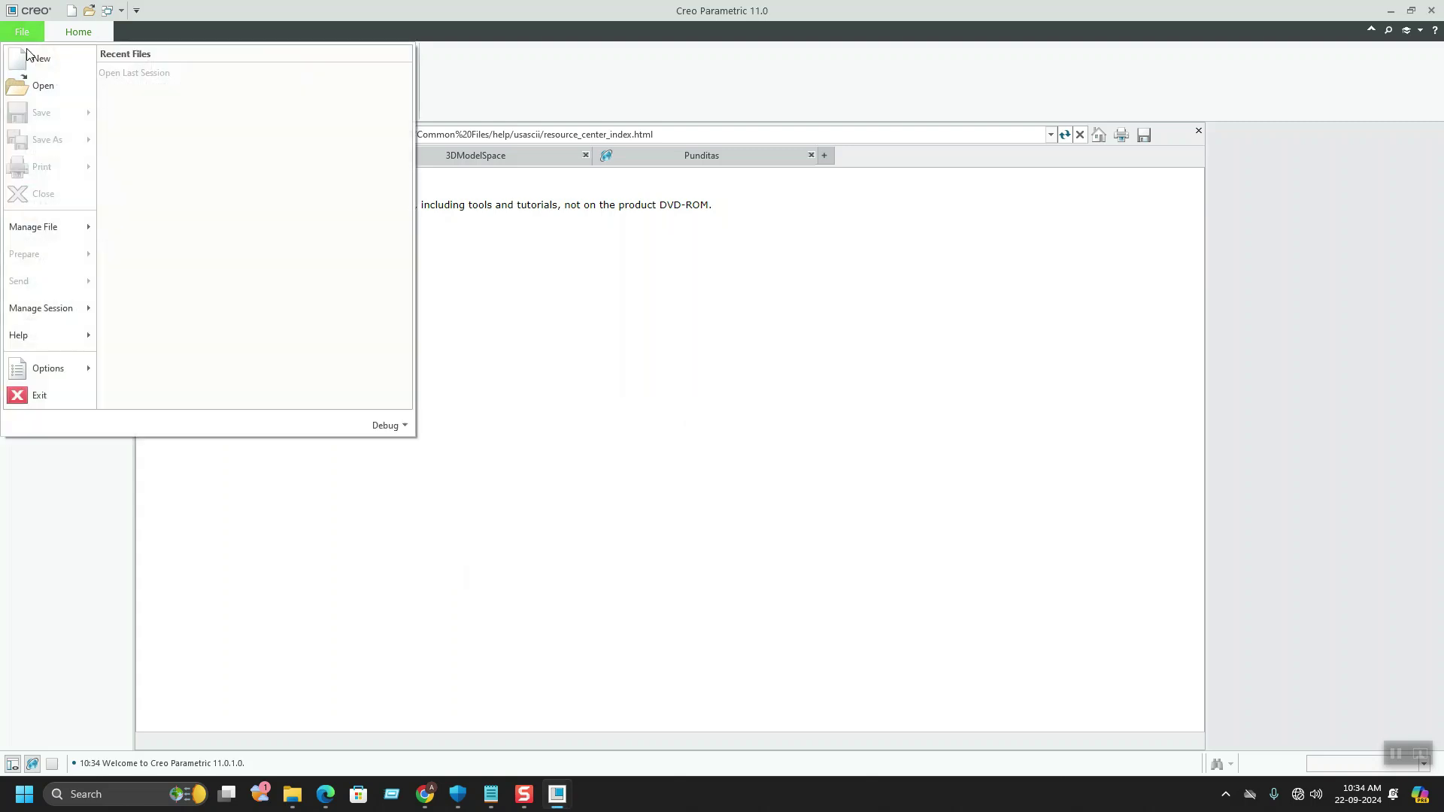
pyautogui.moveTo(65, 373)
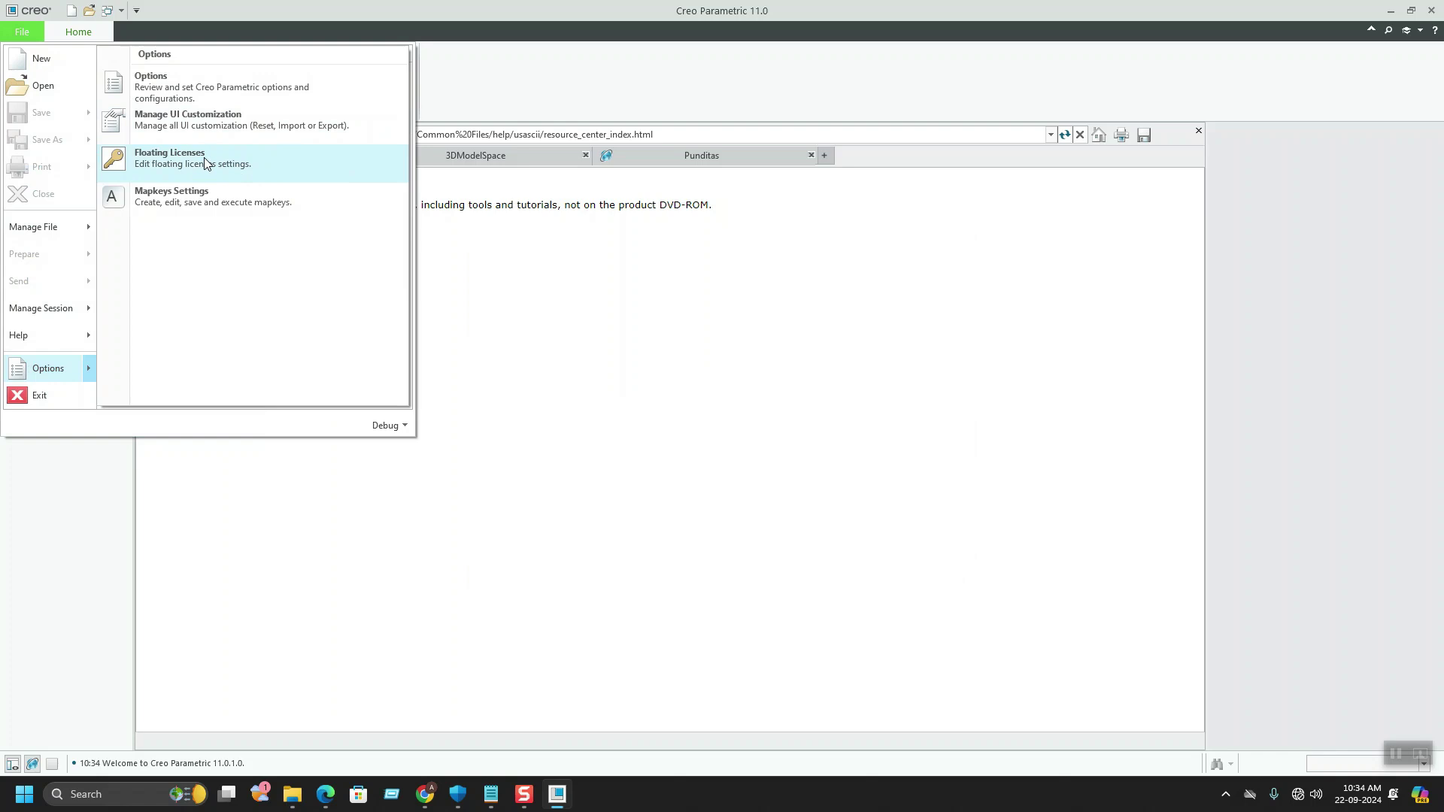
pyautogui.click(204, 159)
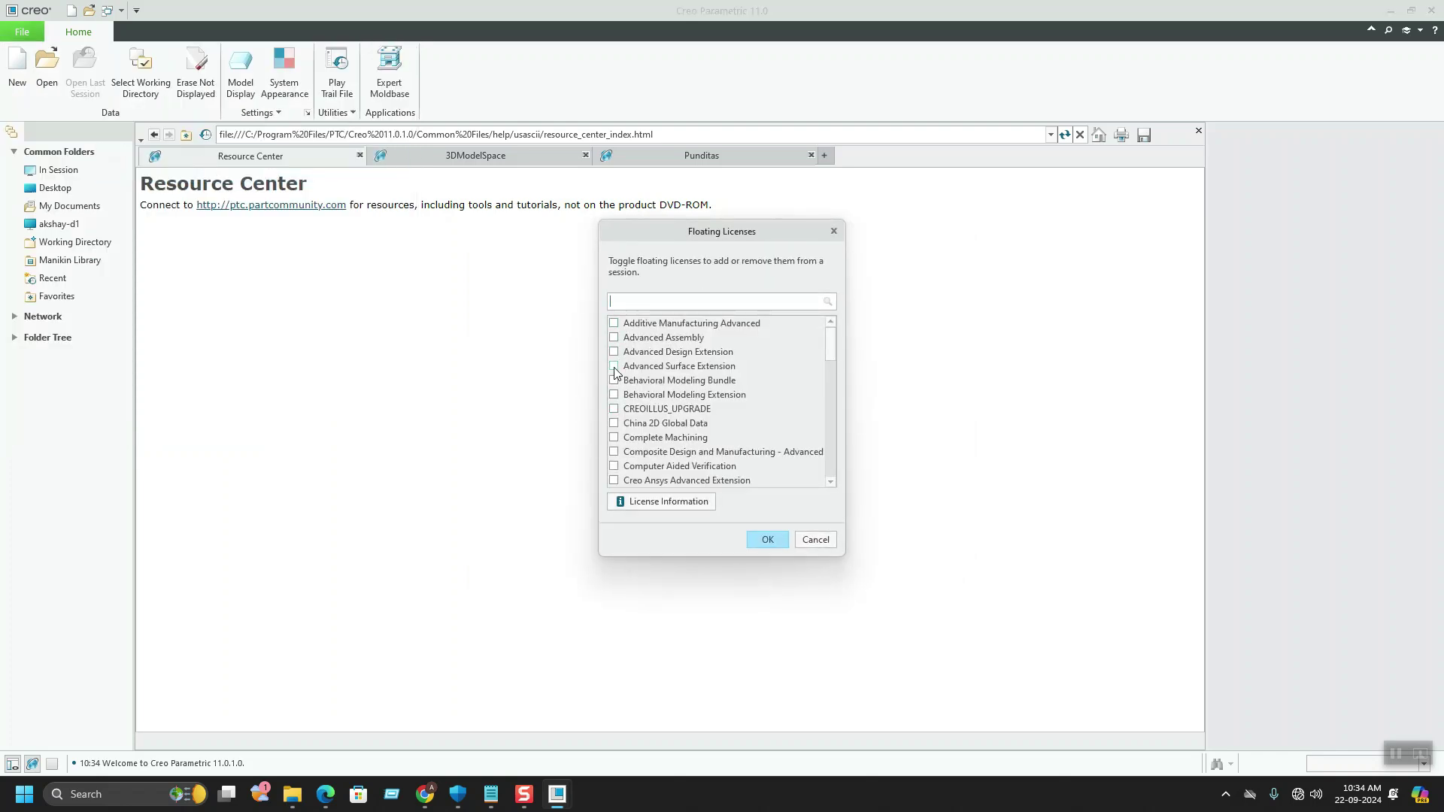
pyautogui.scroll(-6, 740, 383)
pyautogui.scroll(-10, 739, 382)
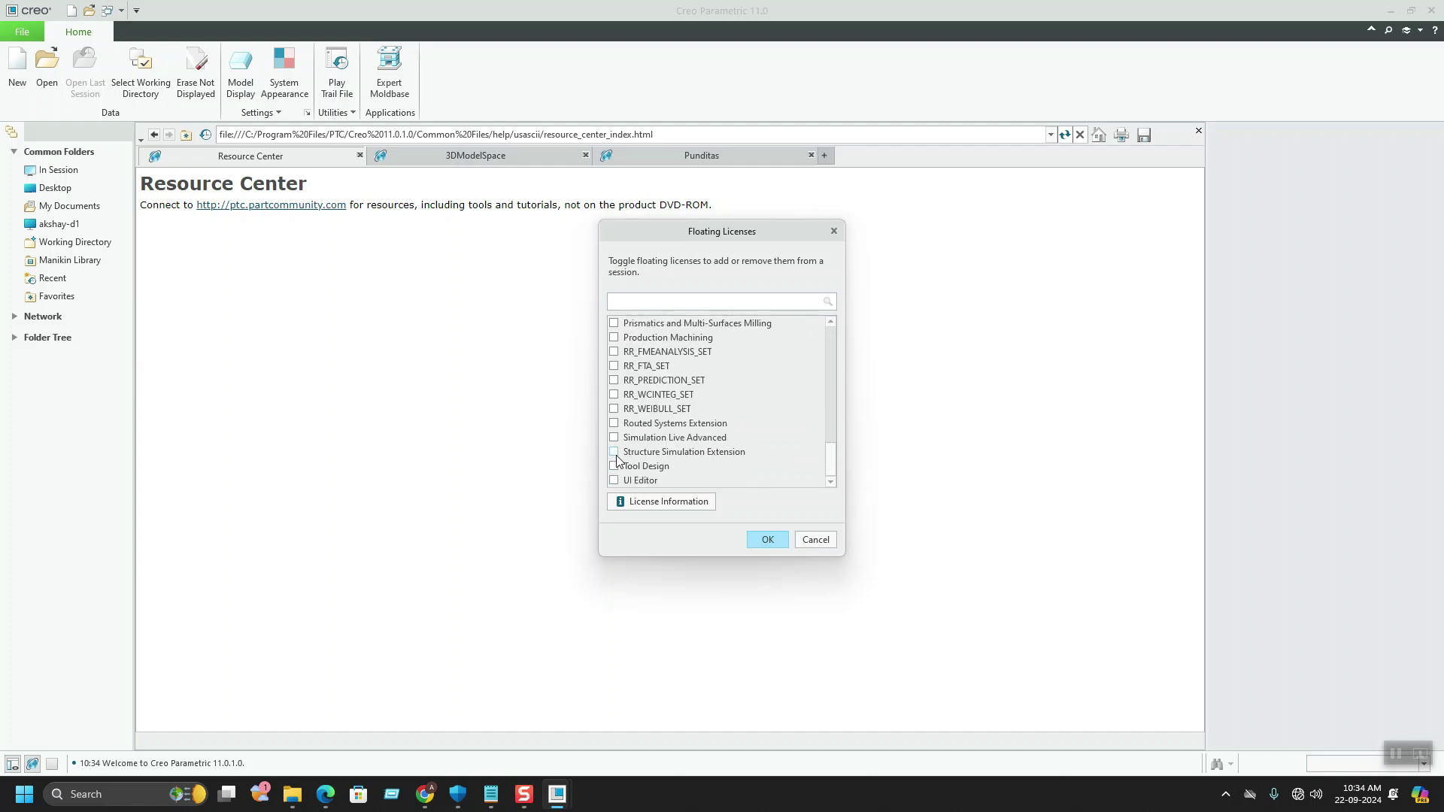
pyautogui.scroll(10, 691, 433)
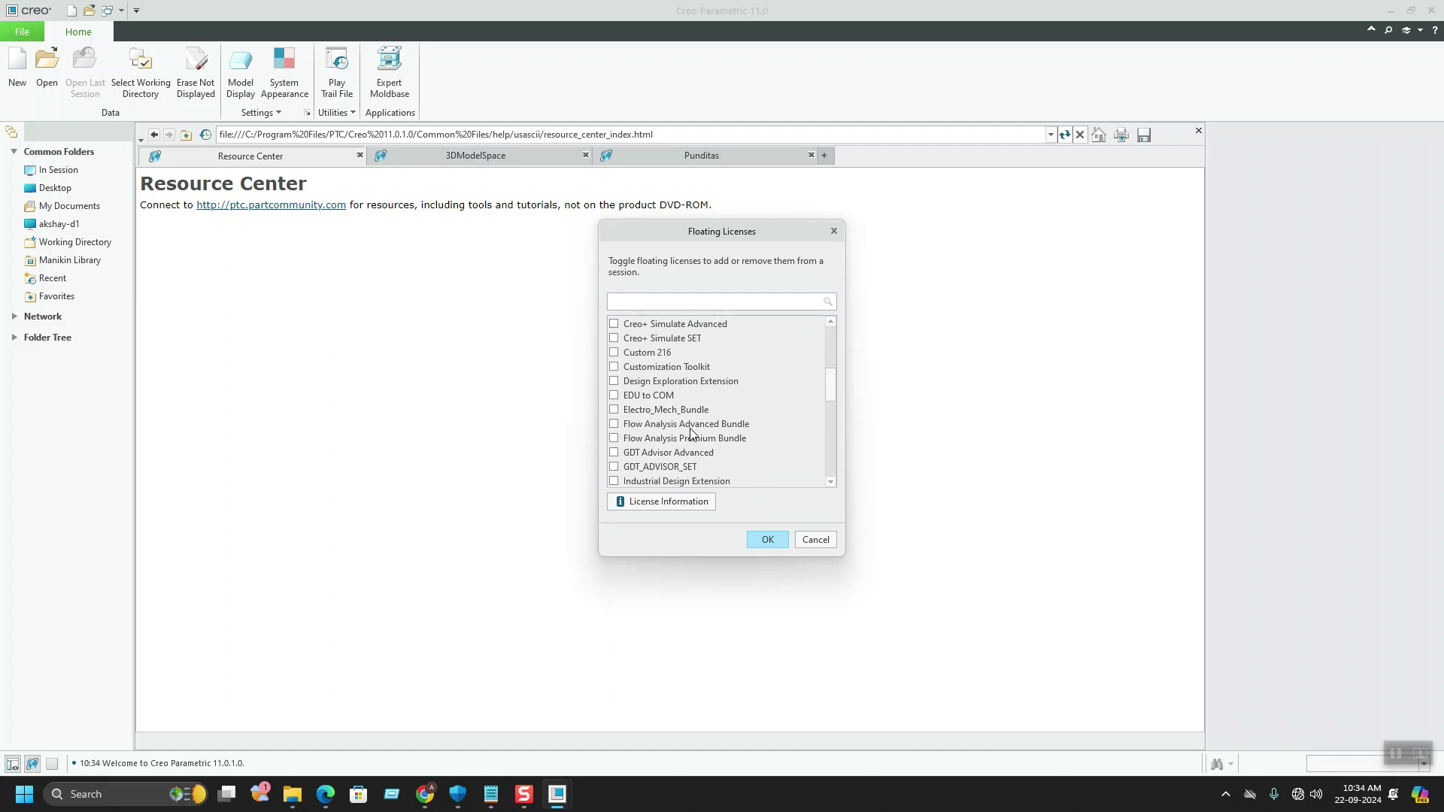
pyautogui.click(814, 541)
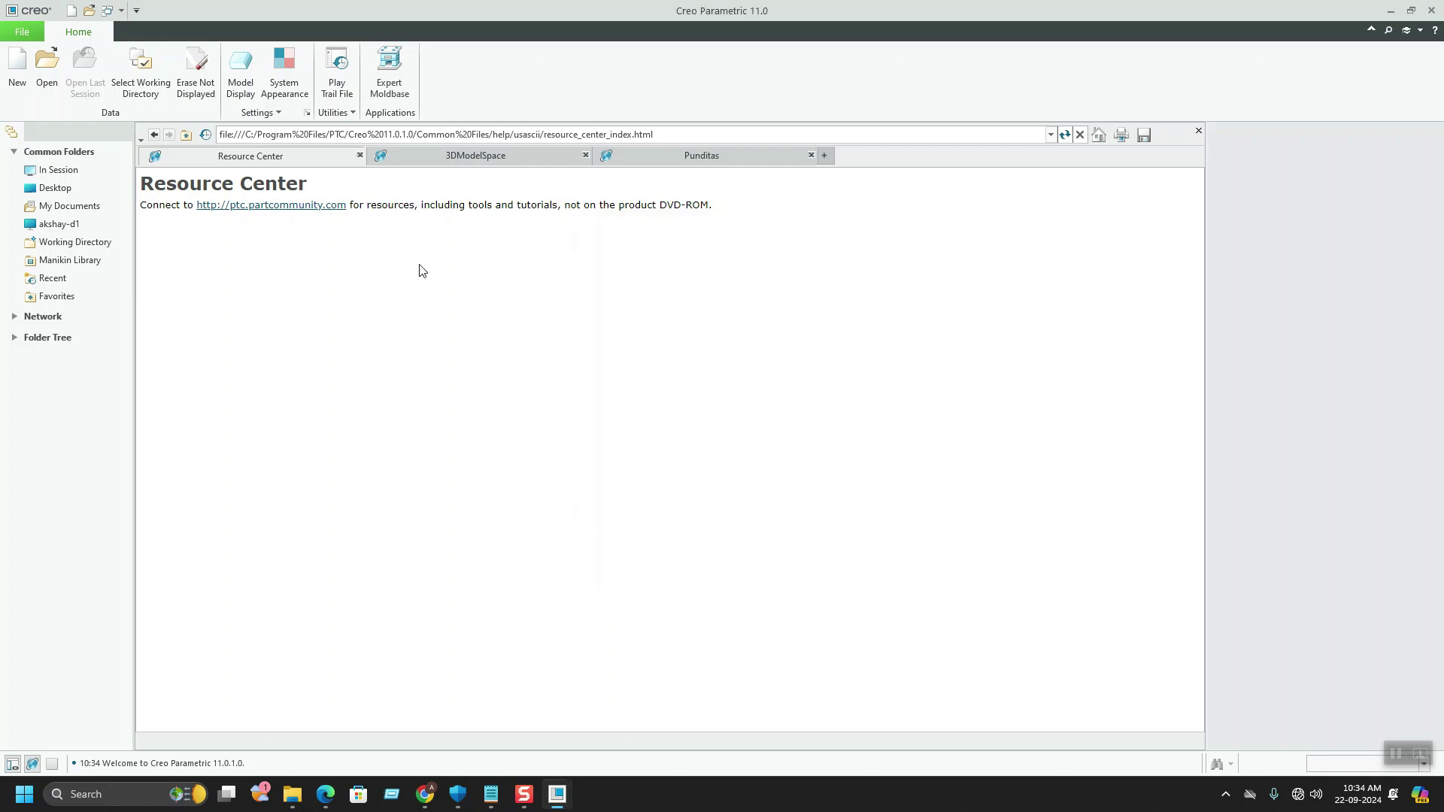